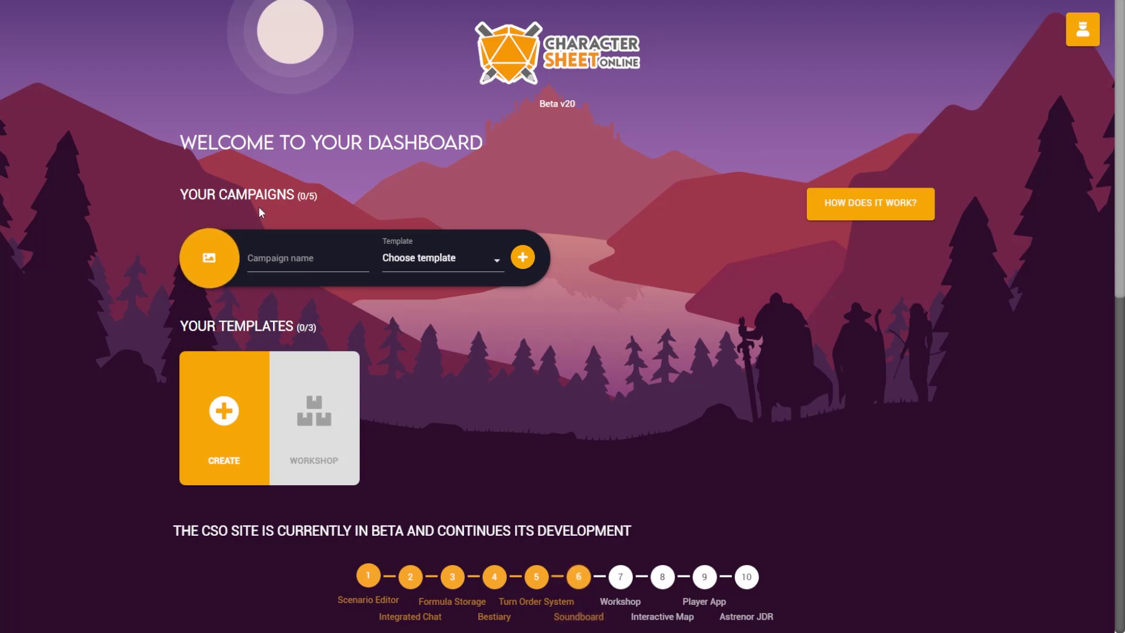
Name a new campaign 'My campaign', choose the Astrenor EN template, and create it.
click(262, 266)
text(My campaign)
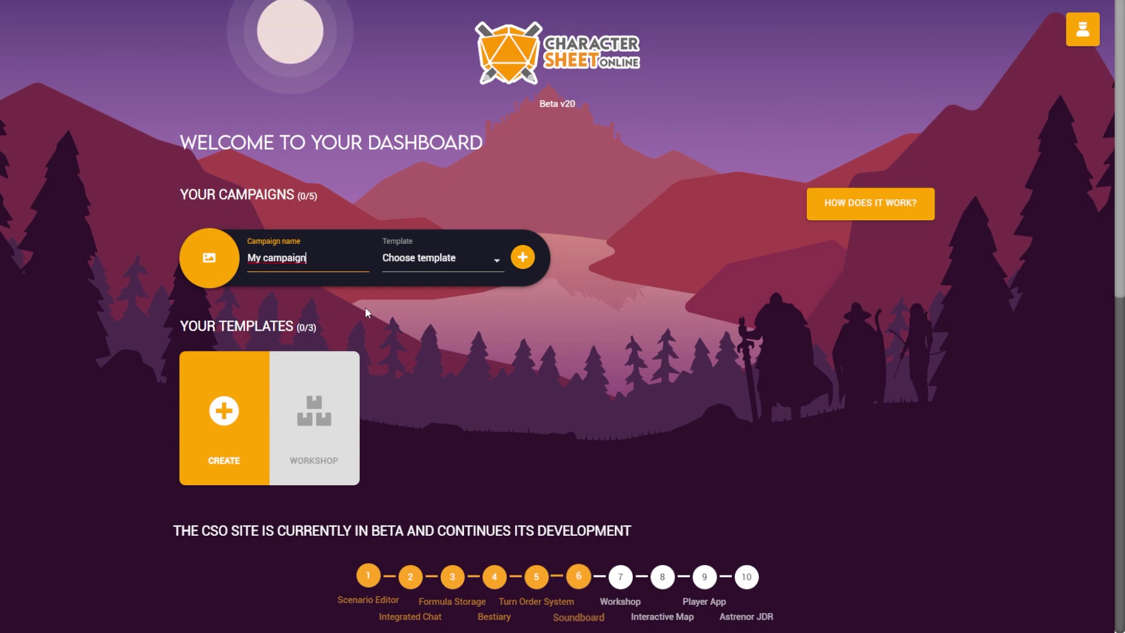
click(449, 260)
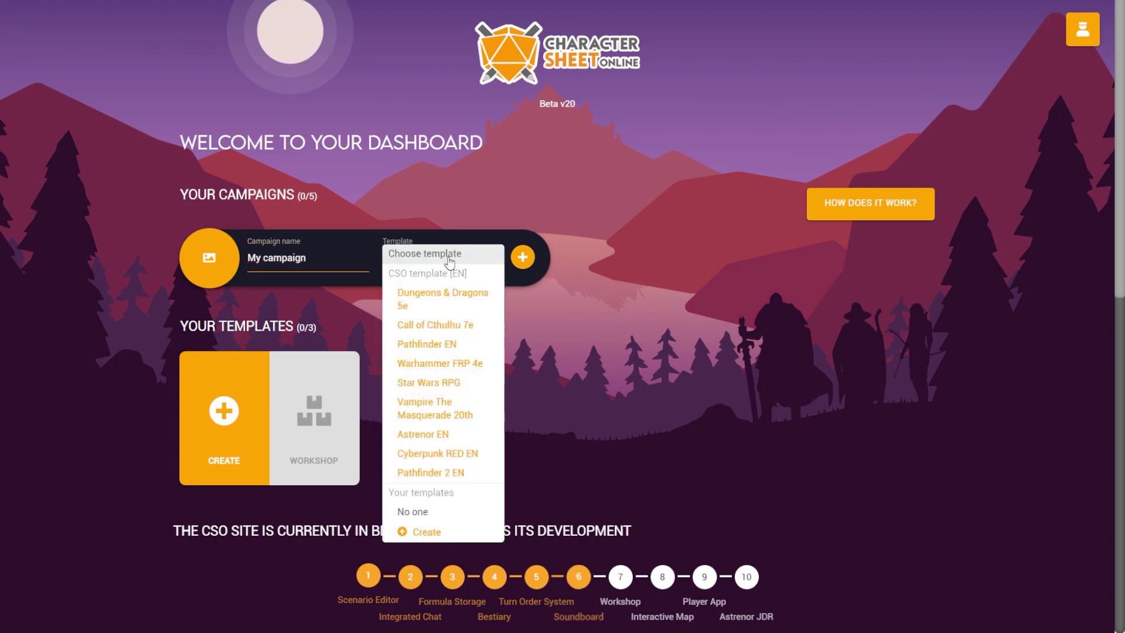
click(437, 434)
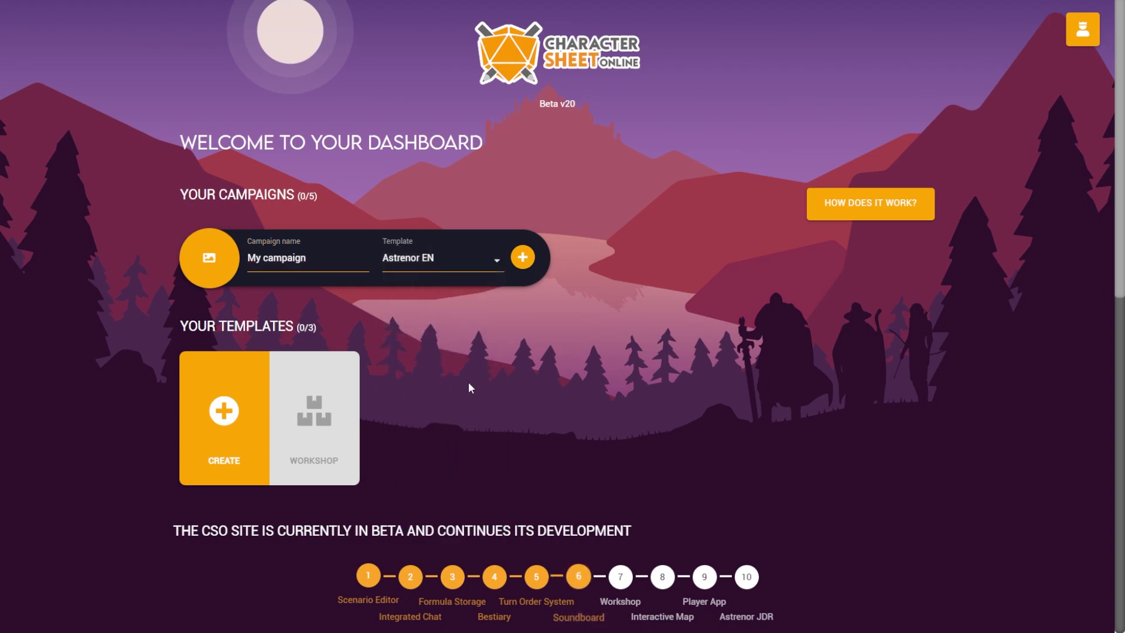
click(523, 258)
Share the academy image tile from the event panel and send a 1d20 roll in chat.
scroll(1120, 94, down, 2)
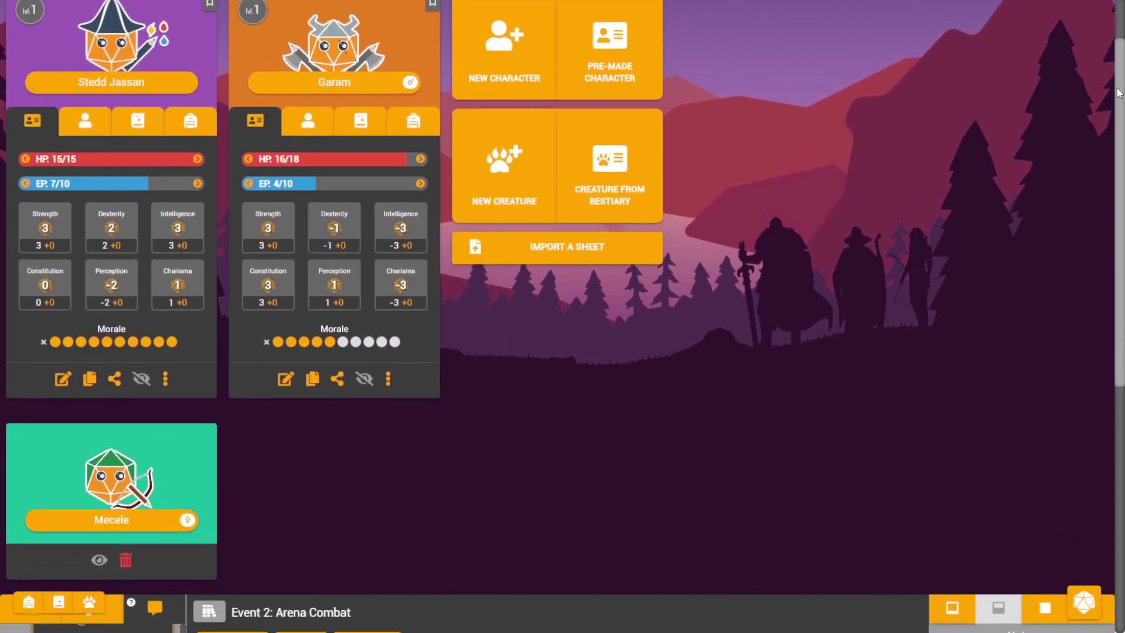
drag(1120, 94, 1122, 261)
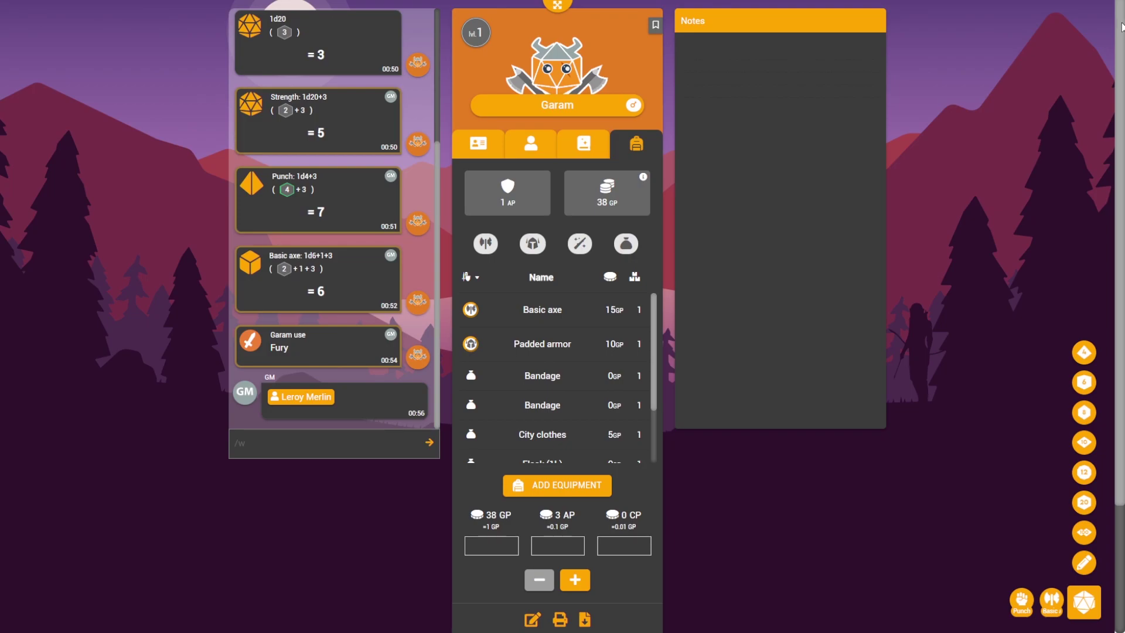
drag(1122, 26, 1121, 78)
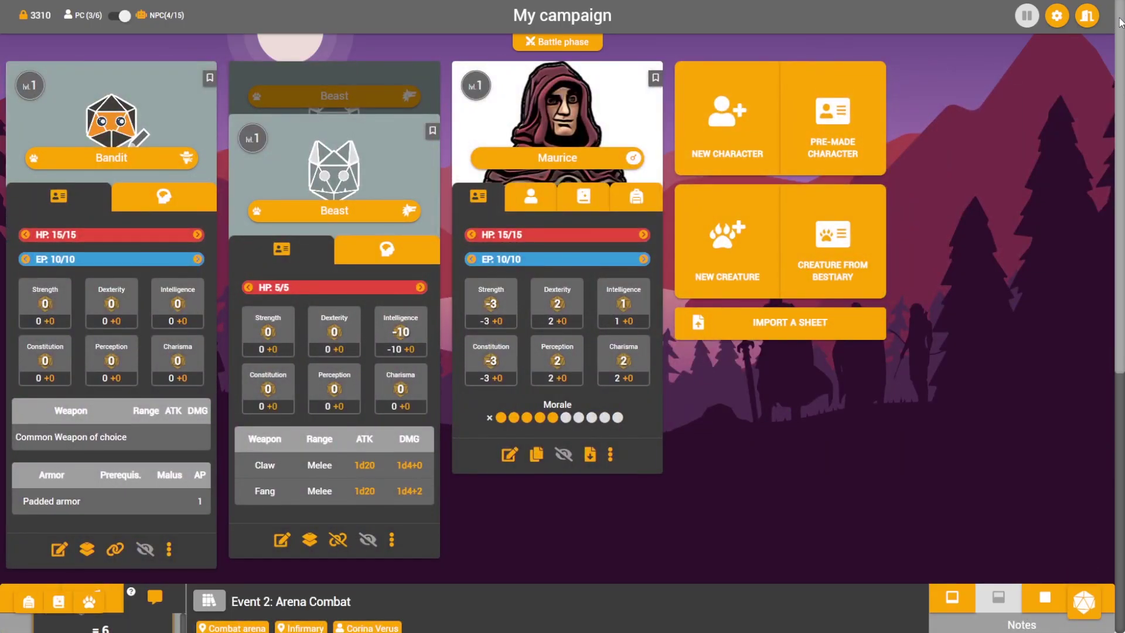
drag(1121, 22, 1122, 237)
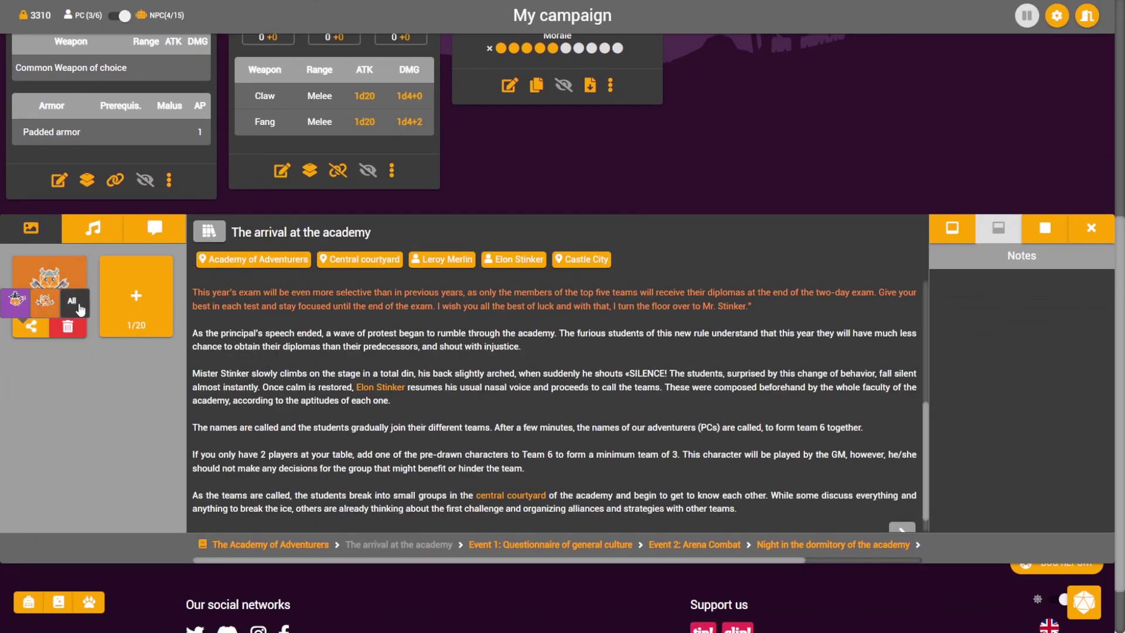
click(79, 304)
click(173, 236)
text(1d20)
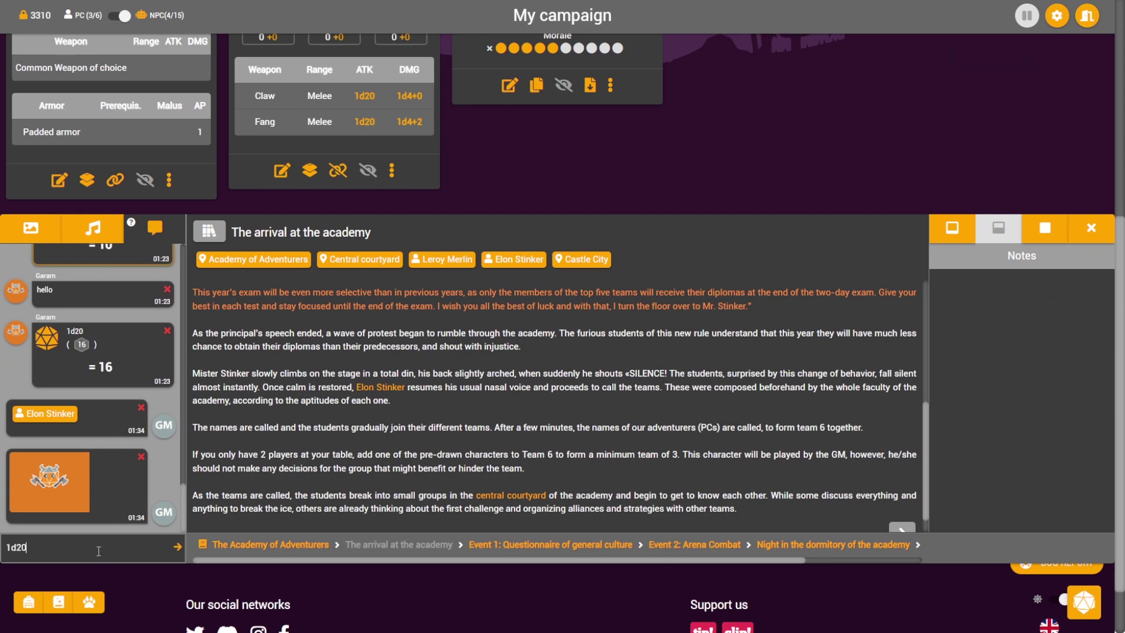
key(Return)
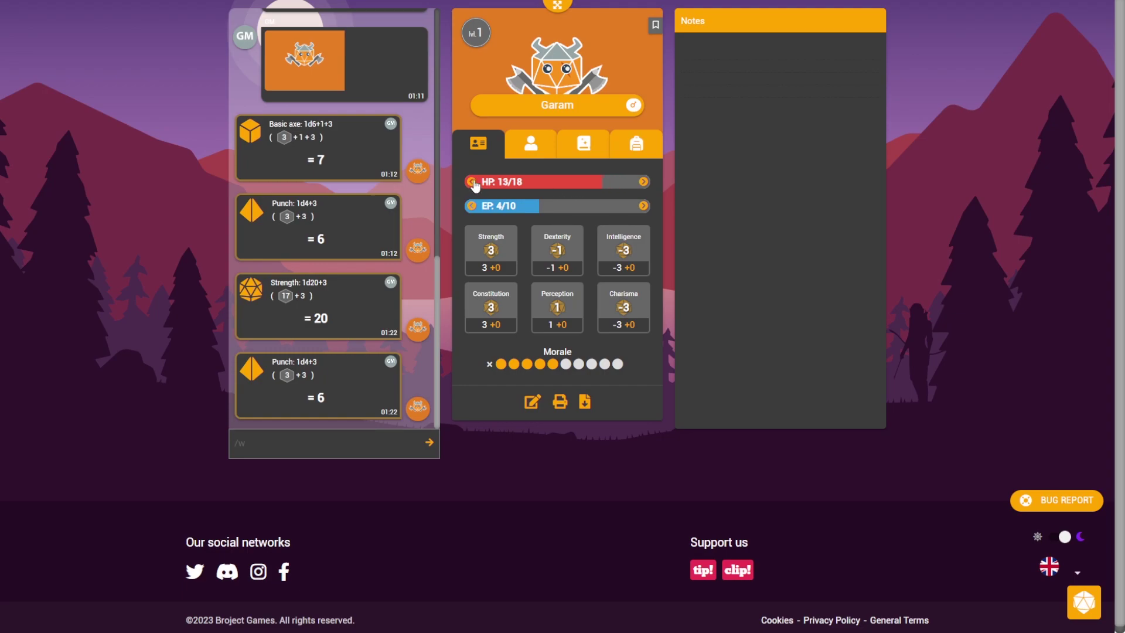
Give Garam the fire status, roll his Basic axe attack, and send 'hello' in chat.
click(656, 25)
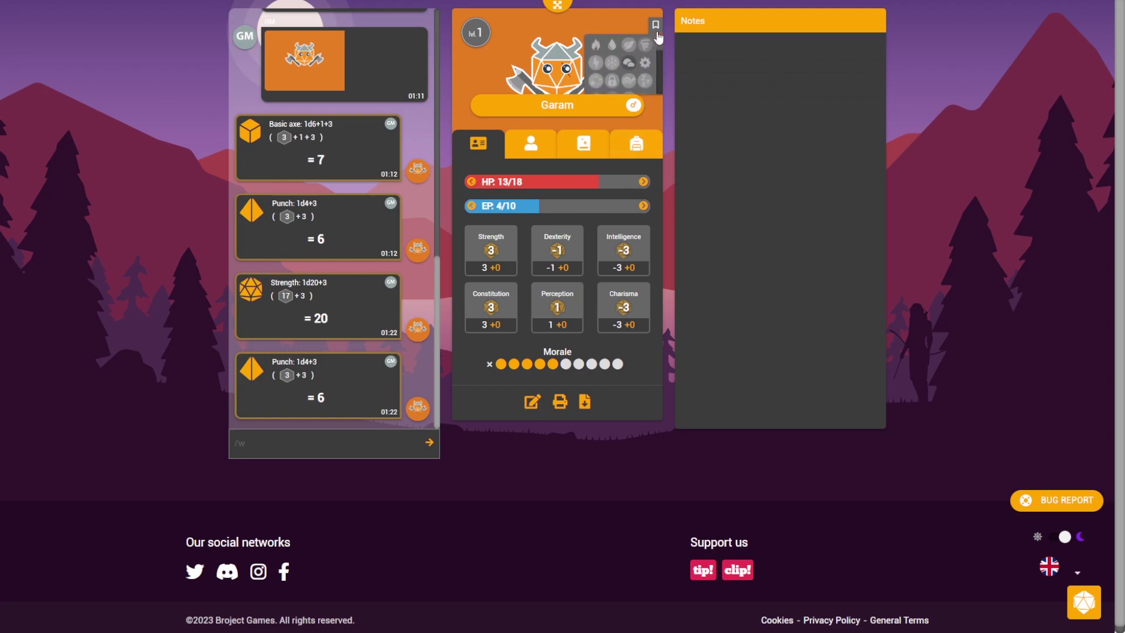
click(595, 45)
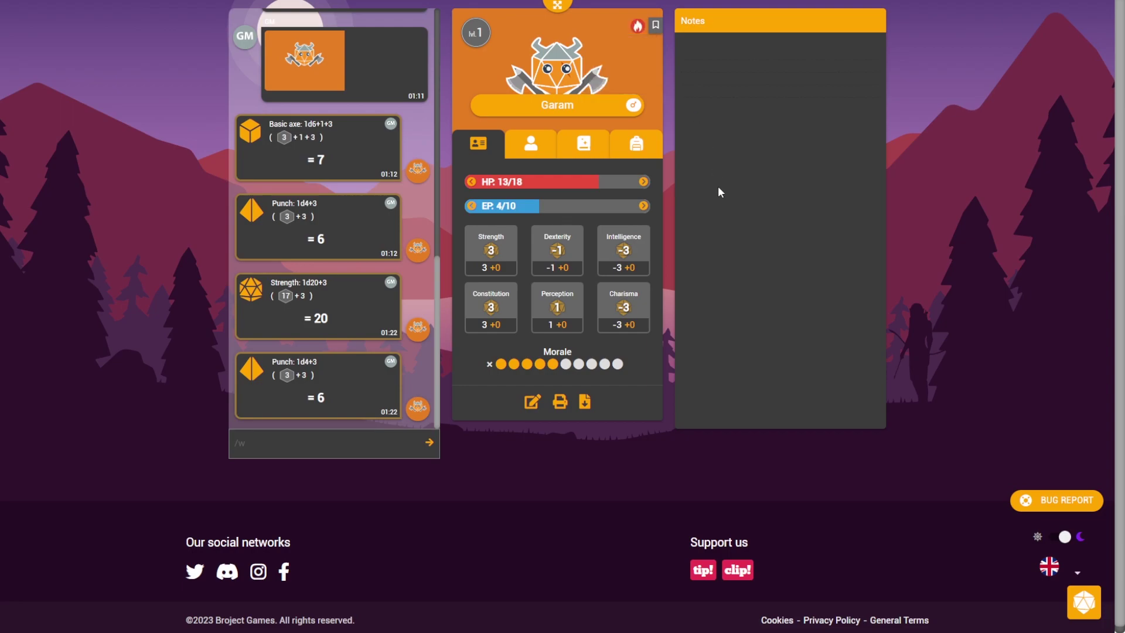
click(637, 143)
click(468, 311)
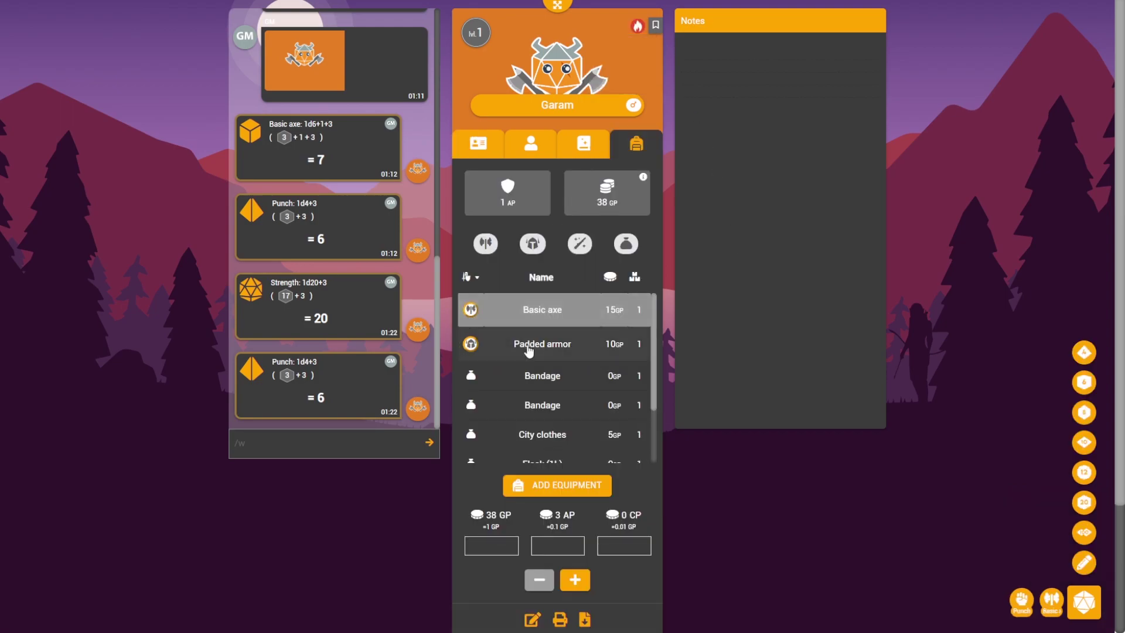
click(1052, 602)
text(hello)
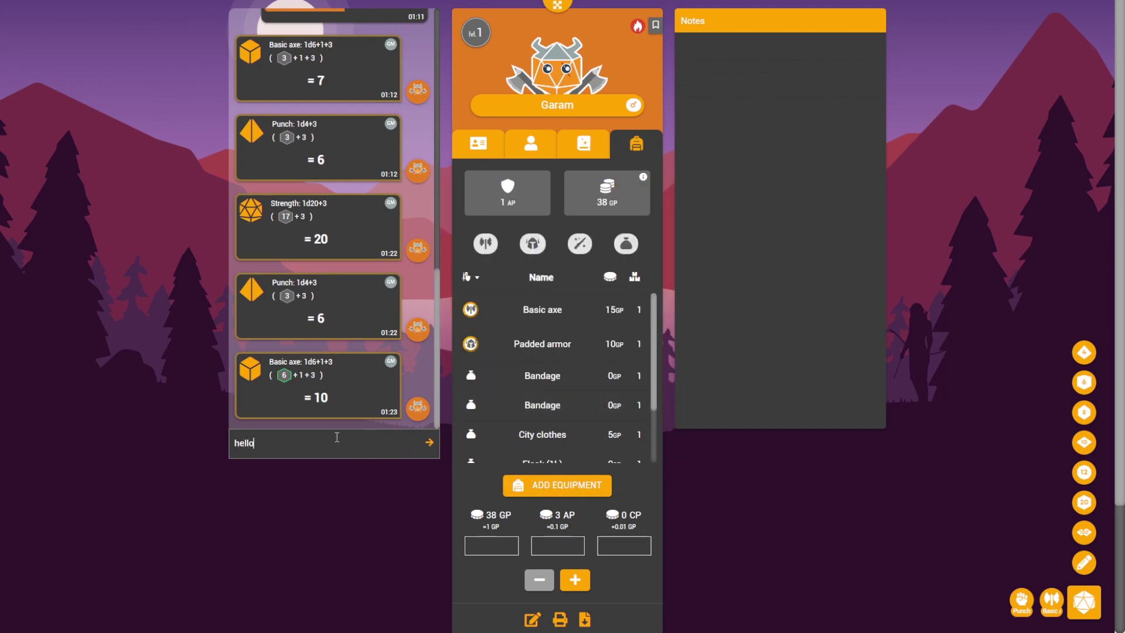
key(Return)
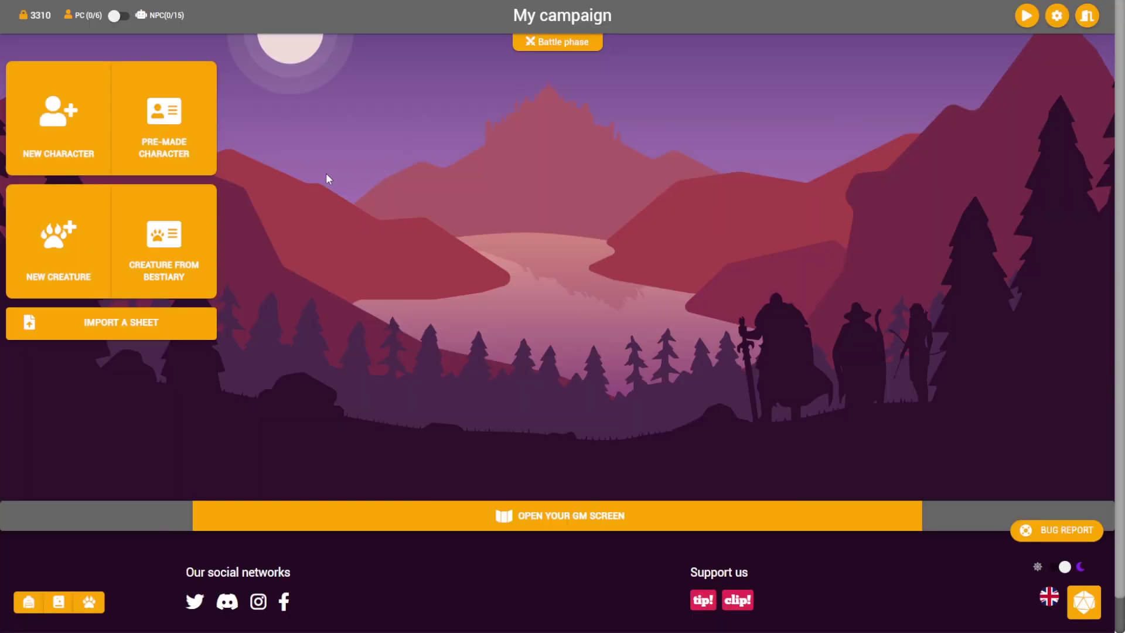
Create a randomly named character, Stedd Jassan, and add the pre-made Garam.
click(49, 156)
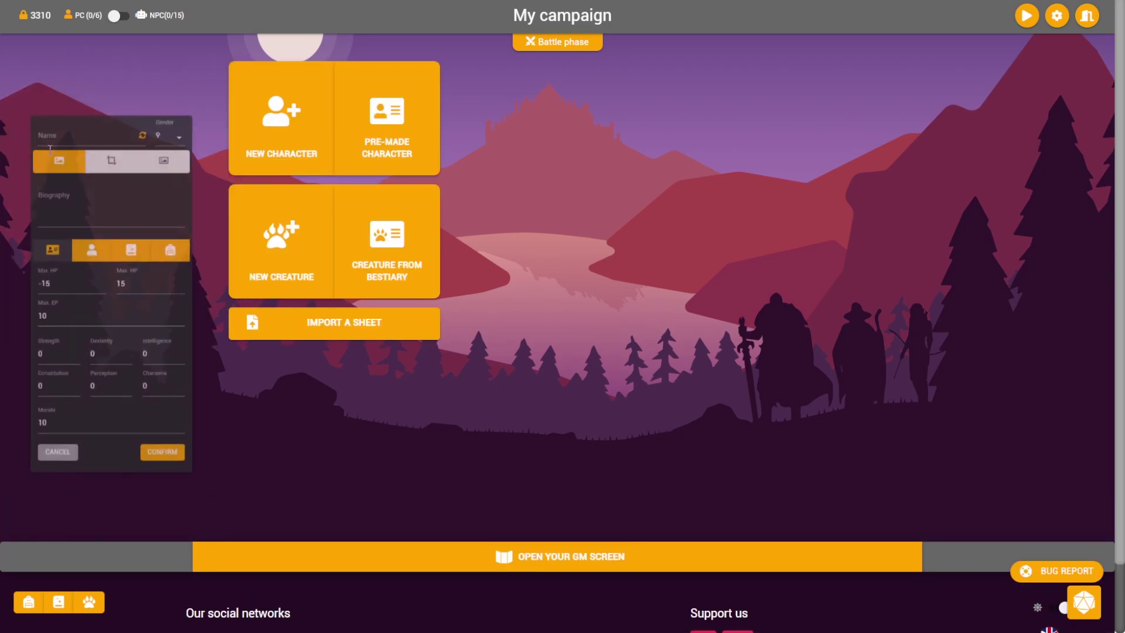
click(152, 87)
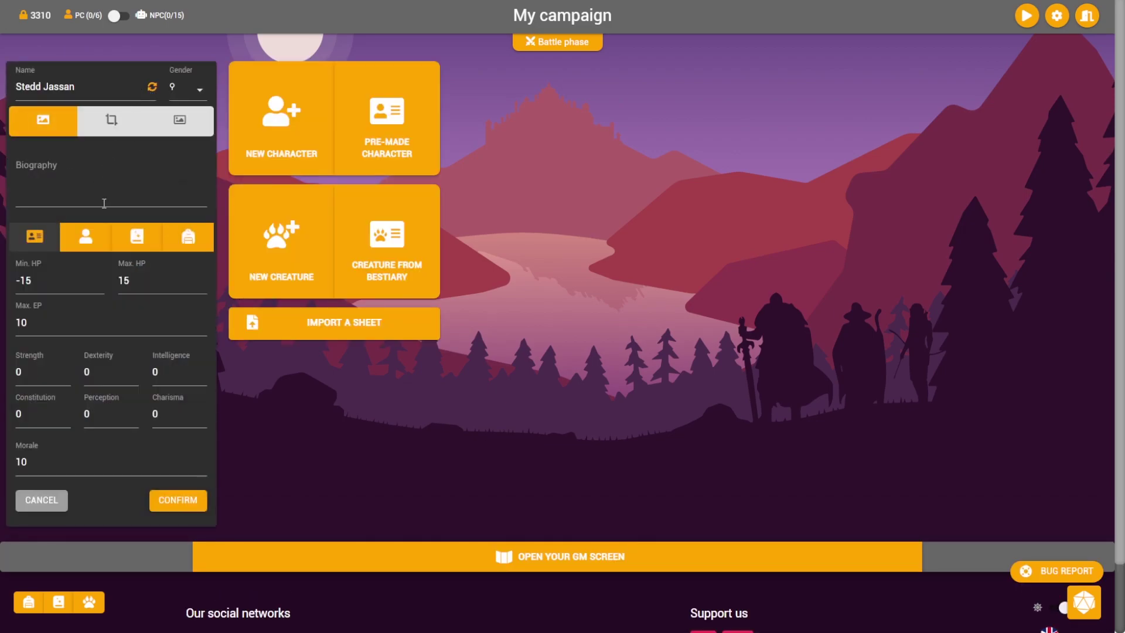
click(176, 501)
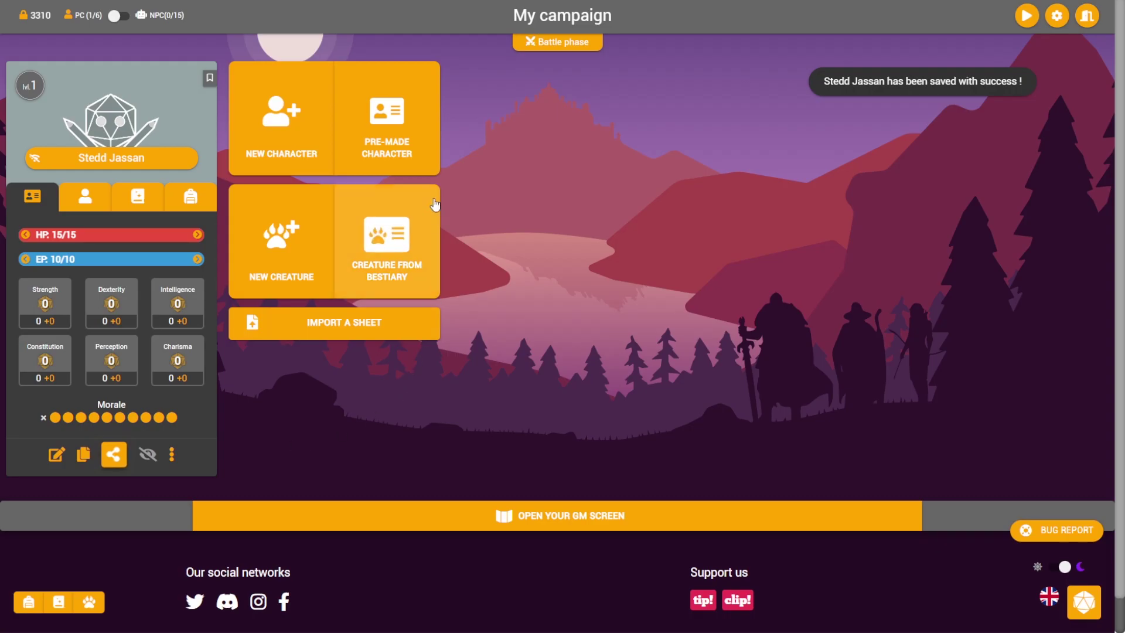
click(404, 151)
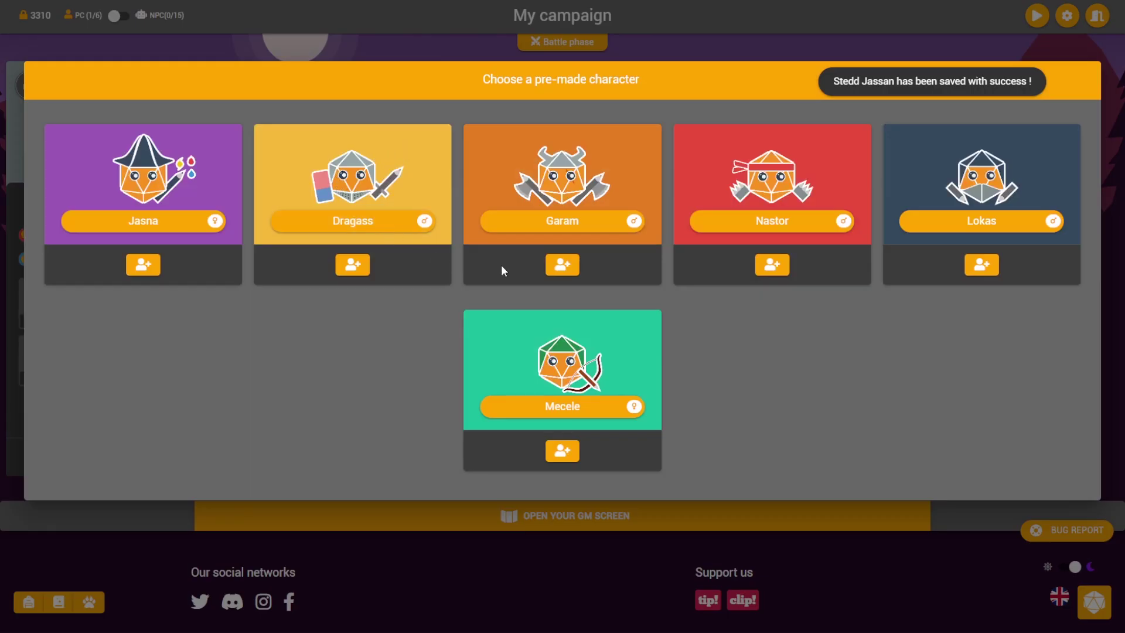
click(562, 264)
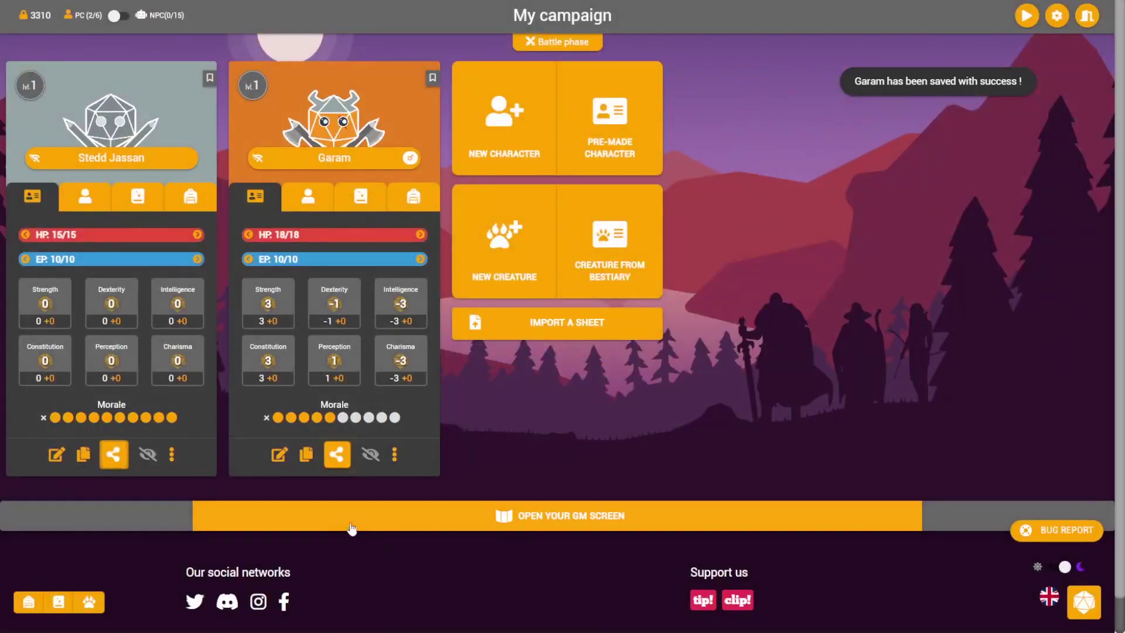
Set Stedd Jassan's Strength to 3 and Dexterity to 2, then copy Garam's sharing link.
click(56, 457)
double_click(15, 371)
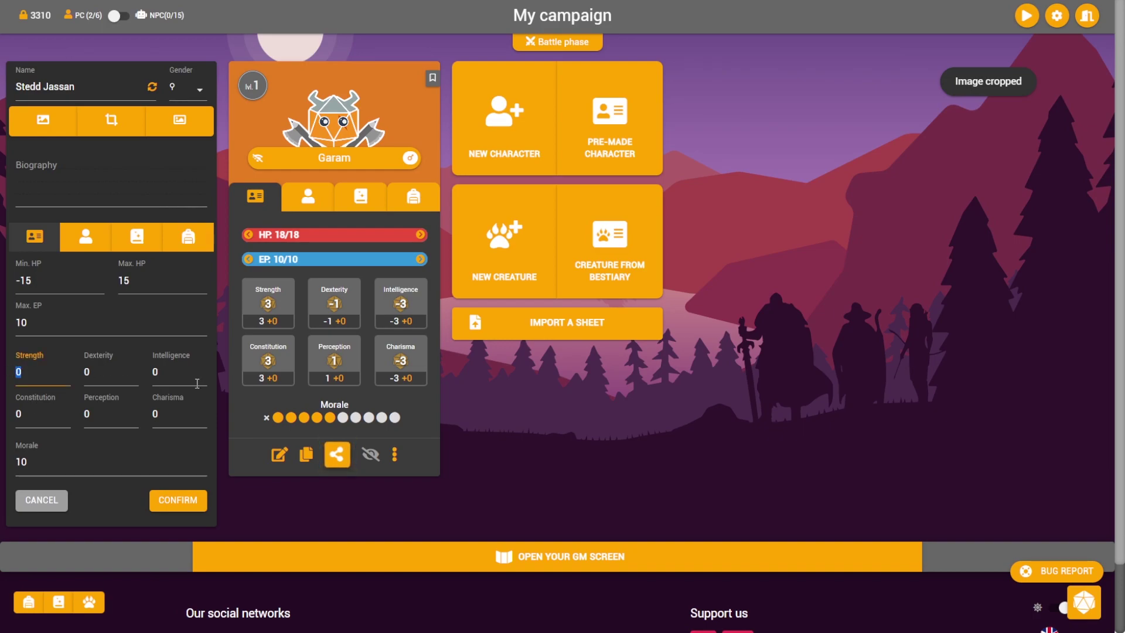
text(3)
key(Tab)
text(2)
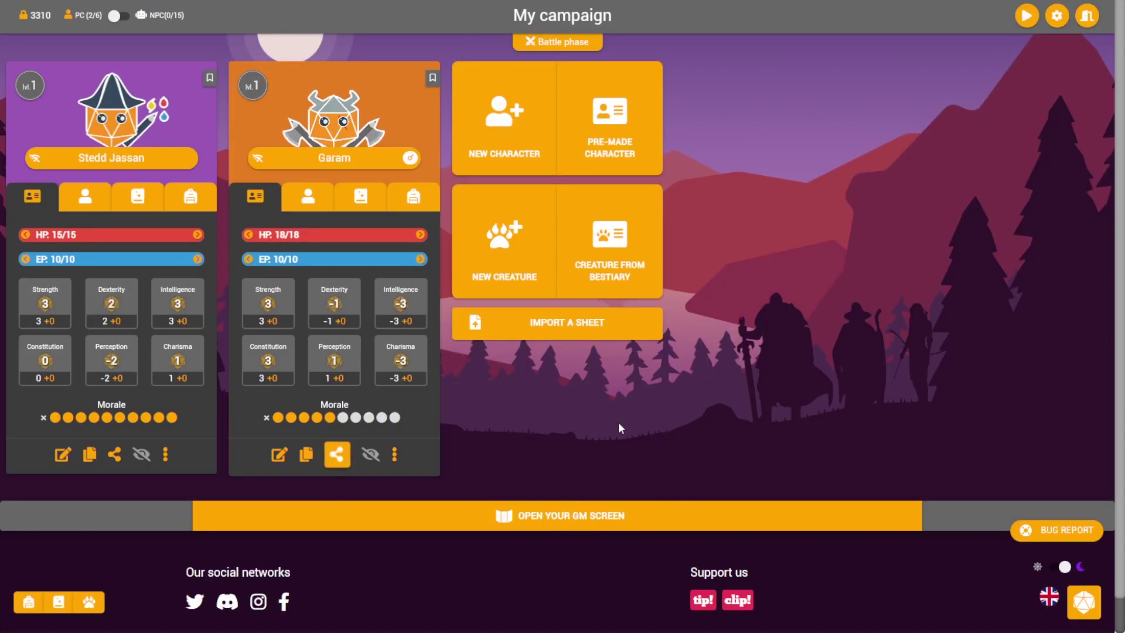
click(337, 454)
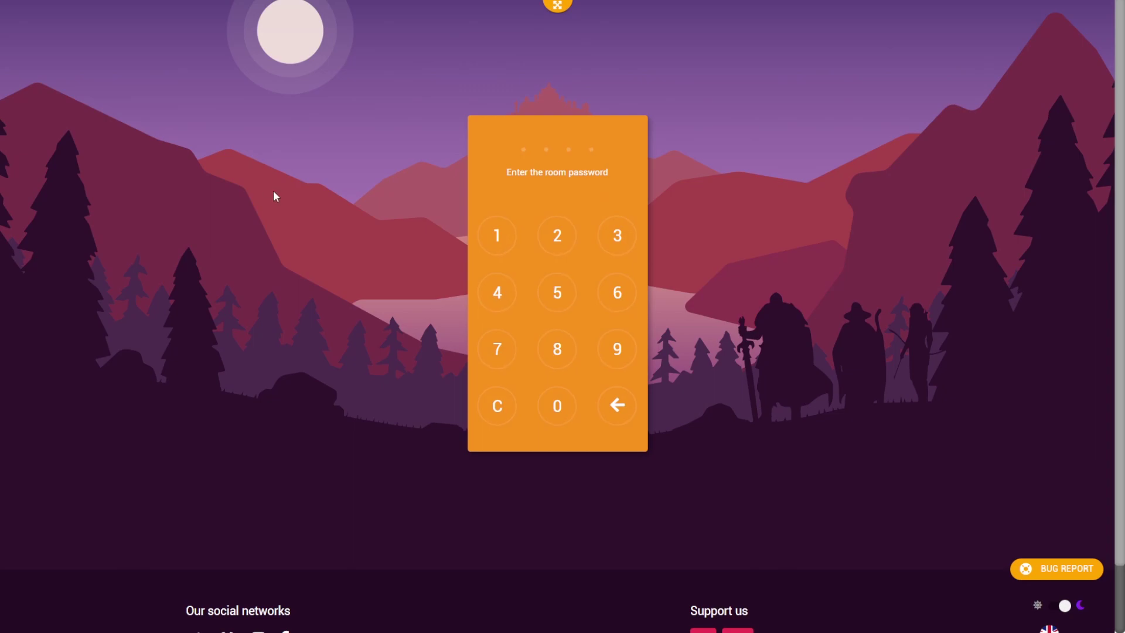
Enter the room password to open Garam's player sheet.
click(624, 234)
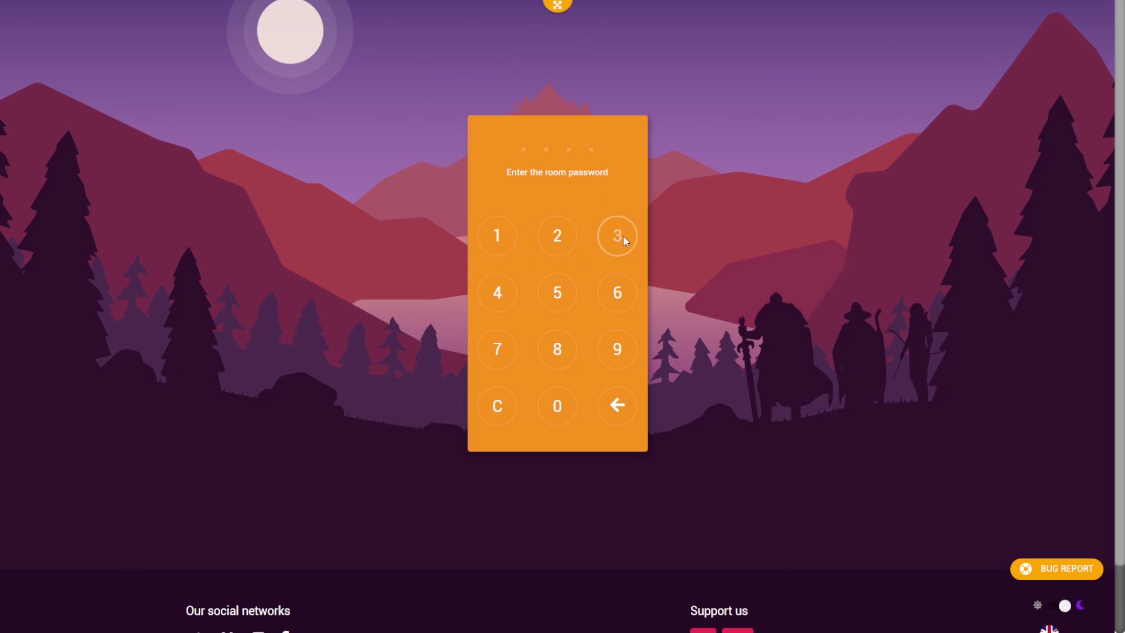
click(510, 233)
click(564, 405)
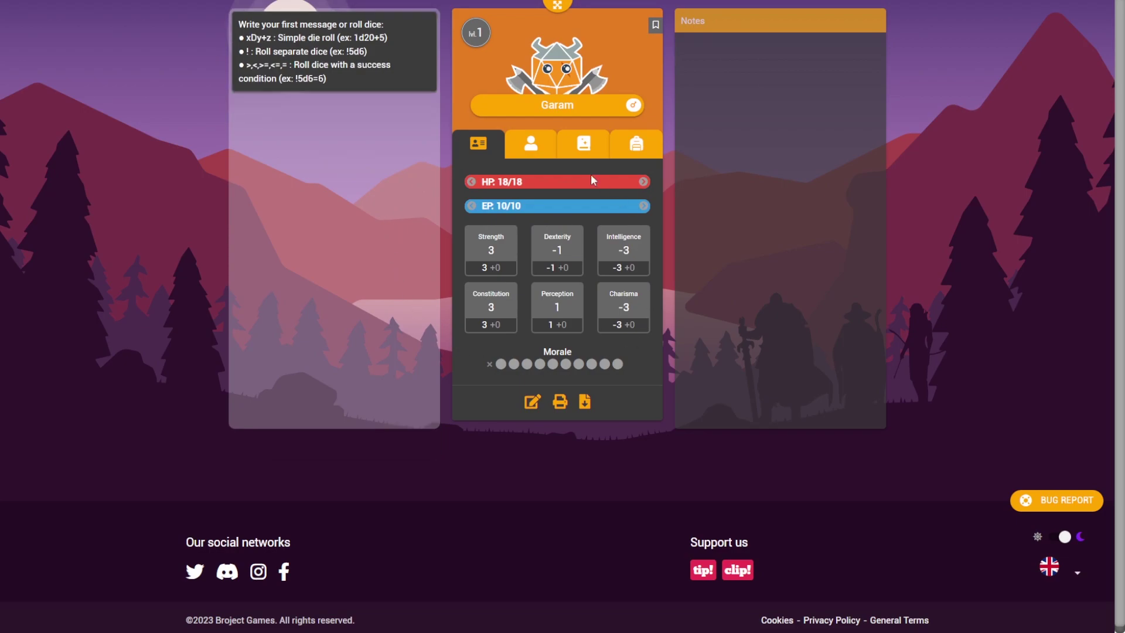
Browse Garam's personal details, spells, inventory and stats sections.
click(534, 147)
click(586, 146)
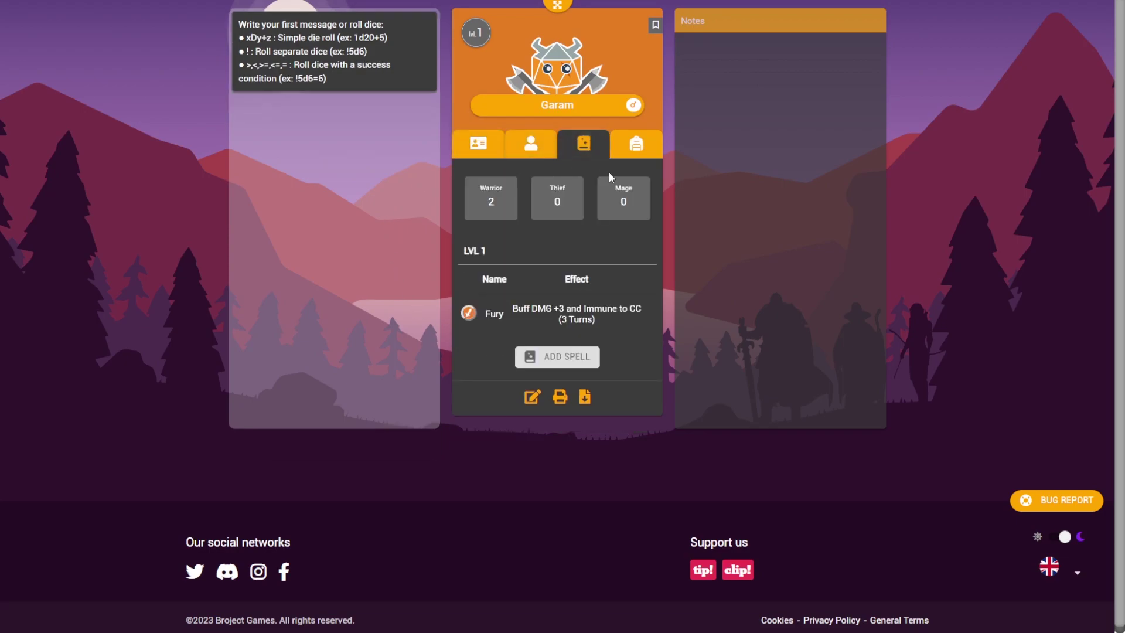
click(635, 144)
click(485, 146)
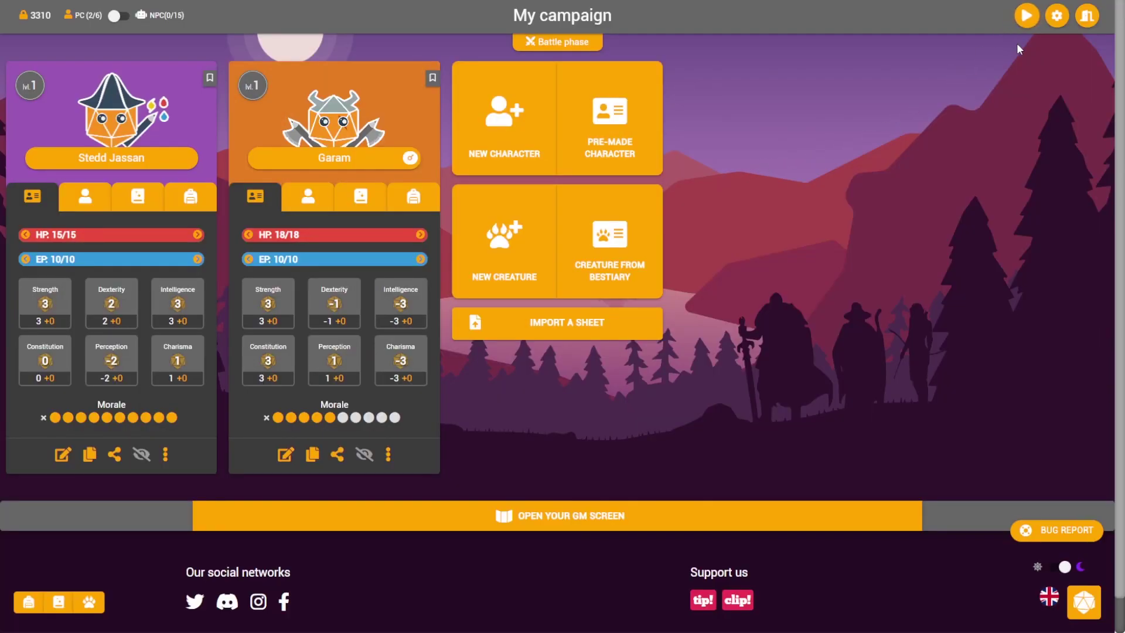
Start the game and lower Garam's HP to 16/18 and EP to 7/10.
click(1029, 21)
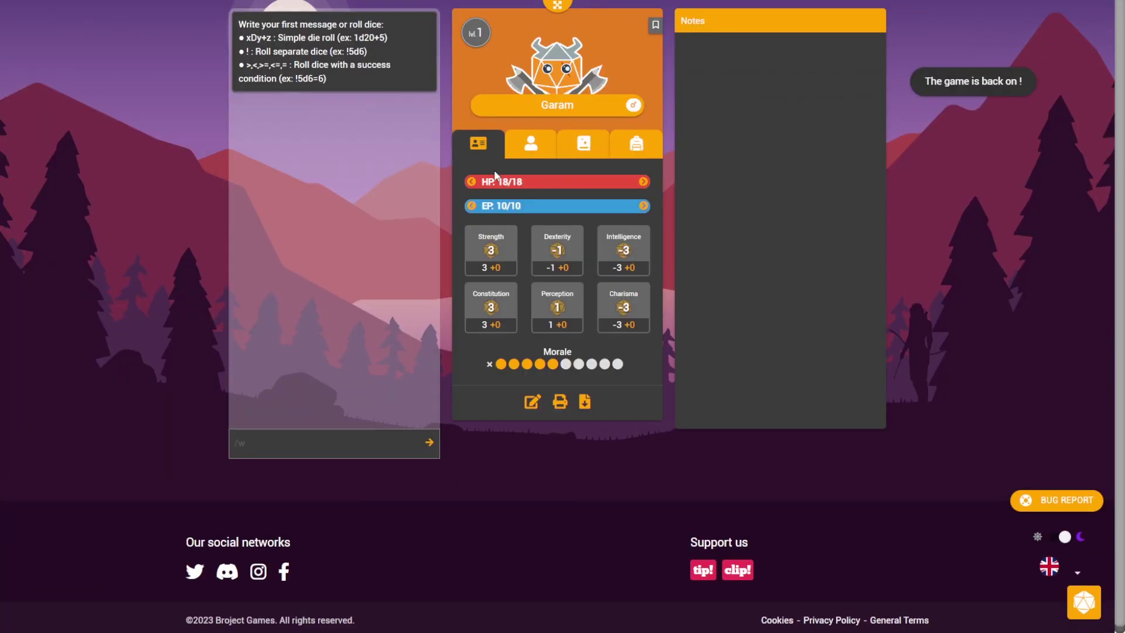
double_click(471, 182)
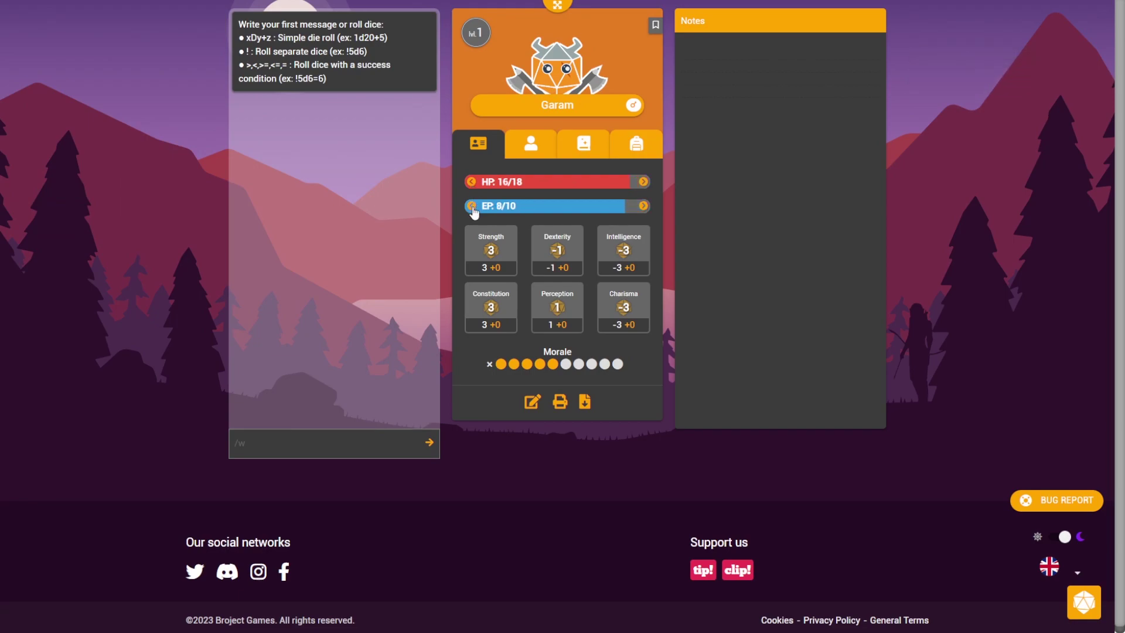
click(473, 206)
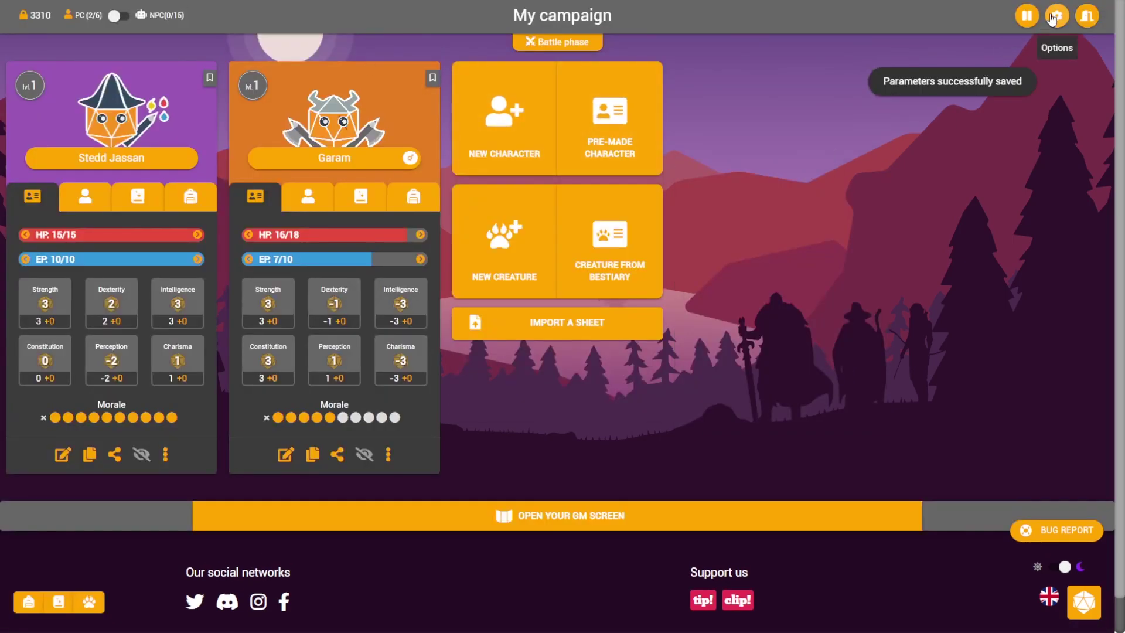
Enable 'Keep the game playing' in the campaign settings and save.
click(1054, 19)
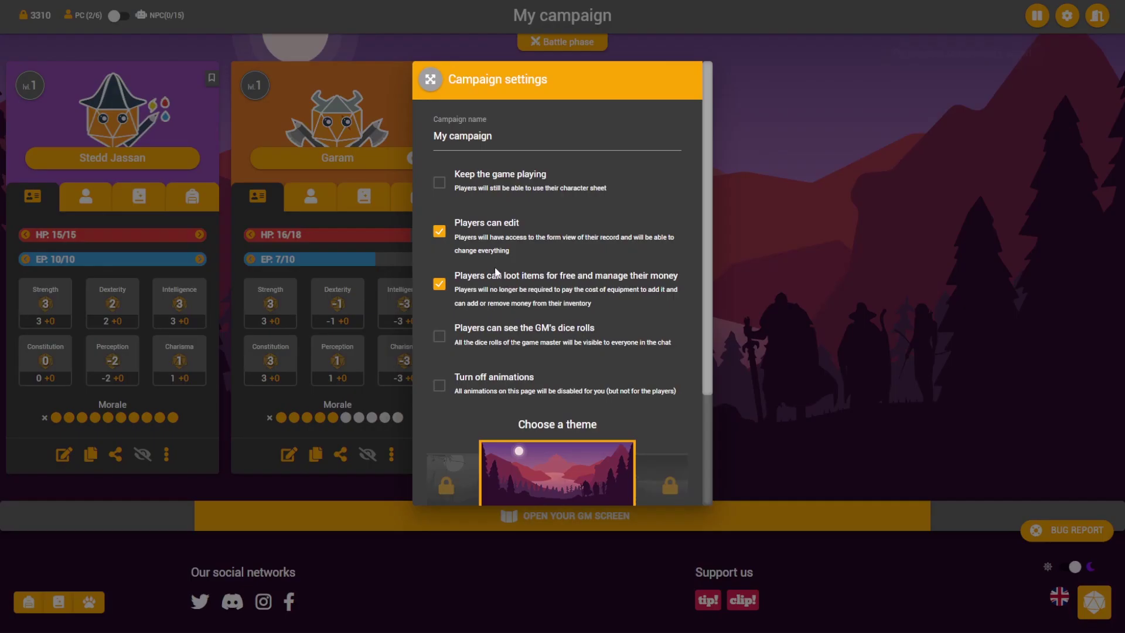
click(439, 183)
drag(709, 217, 707, 326)
click(550, 483)
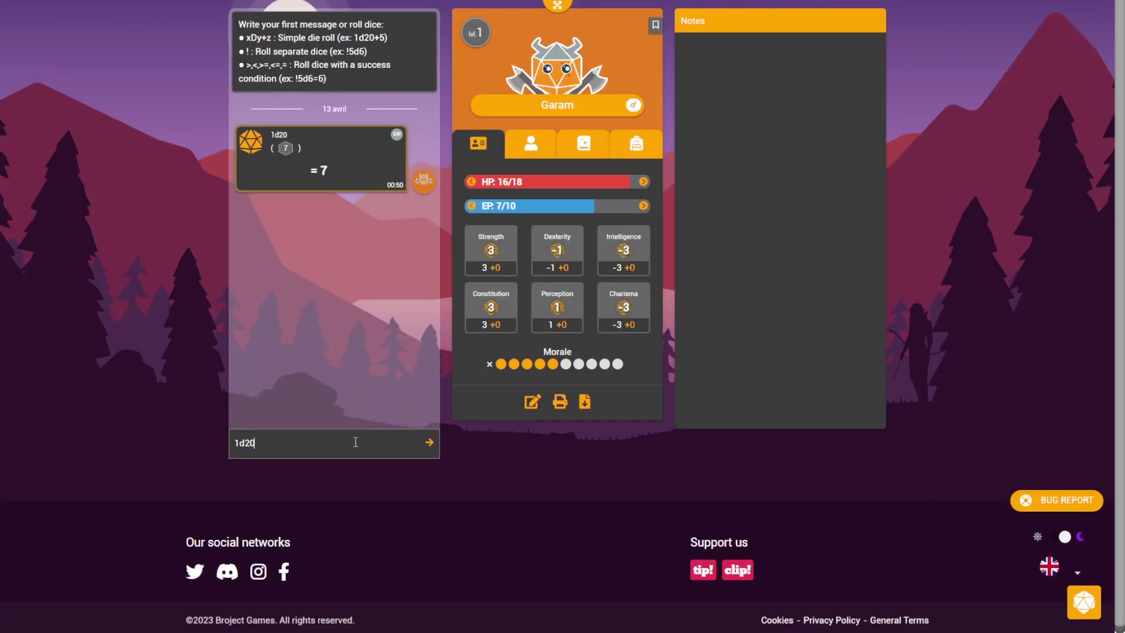
Roll 1d20 in chat and a Strength check for Garam.
key(Return)
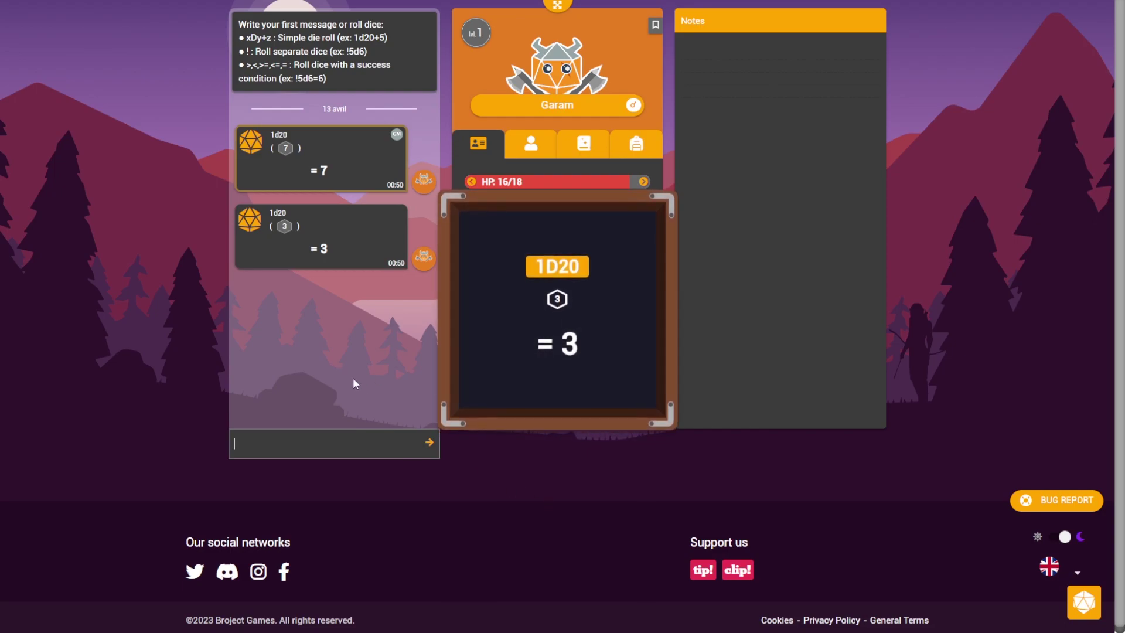
click(474, 353)
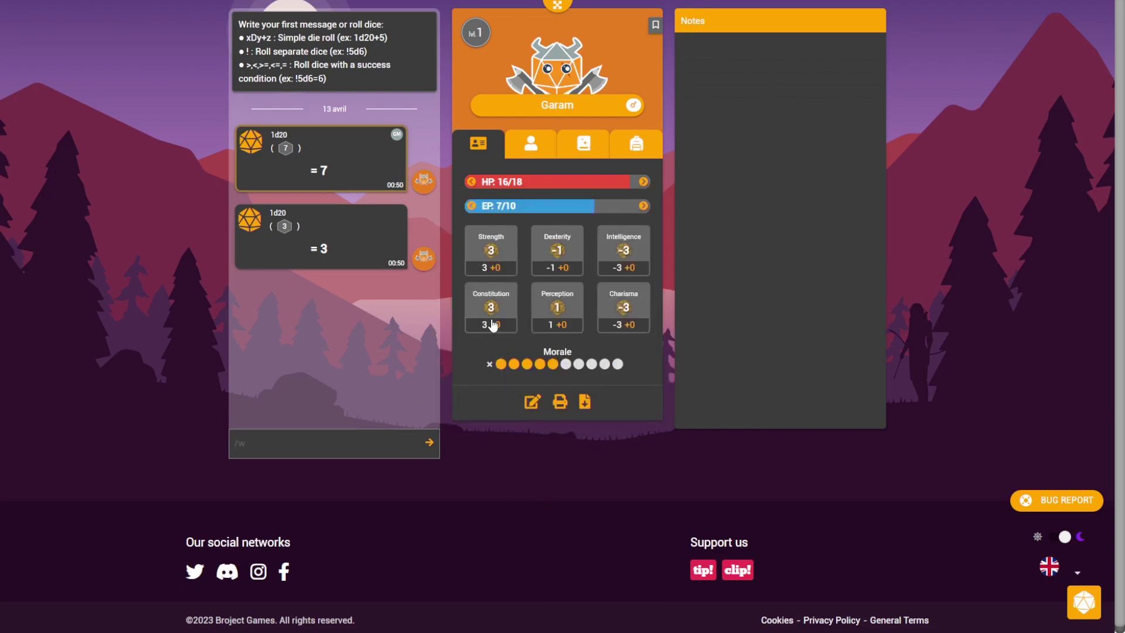
click(492, 252)
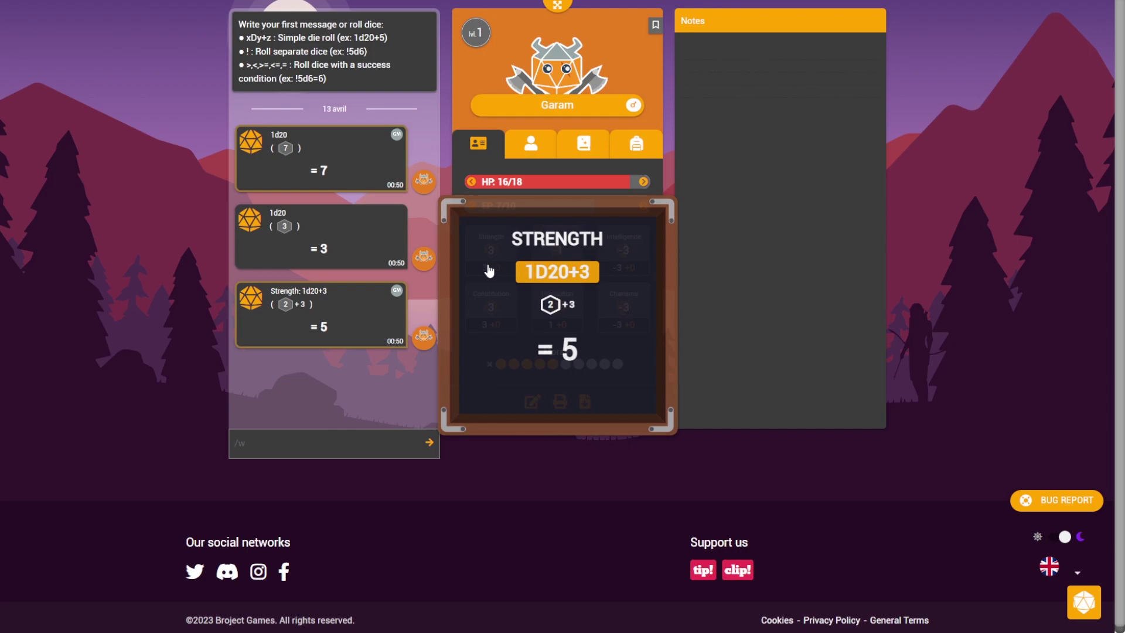
click(477, 384)
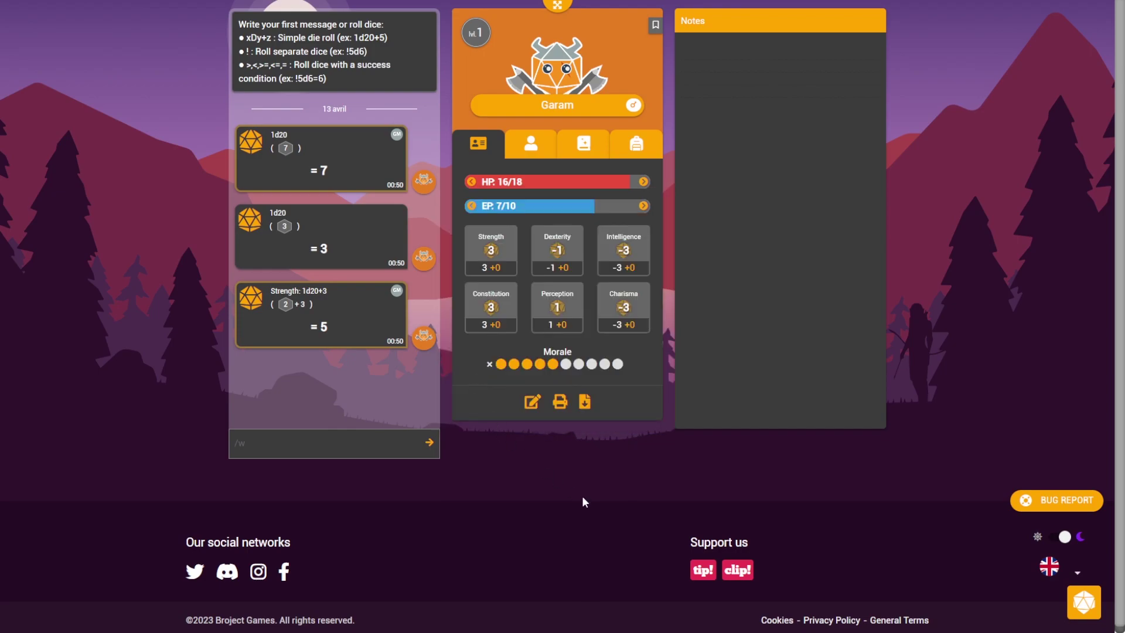
Start a fist-icon favourite dice with formula 1d4+#st in the custom roller.
click(1084, 602)
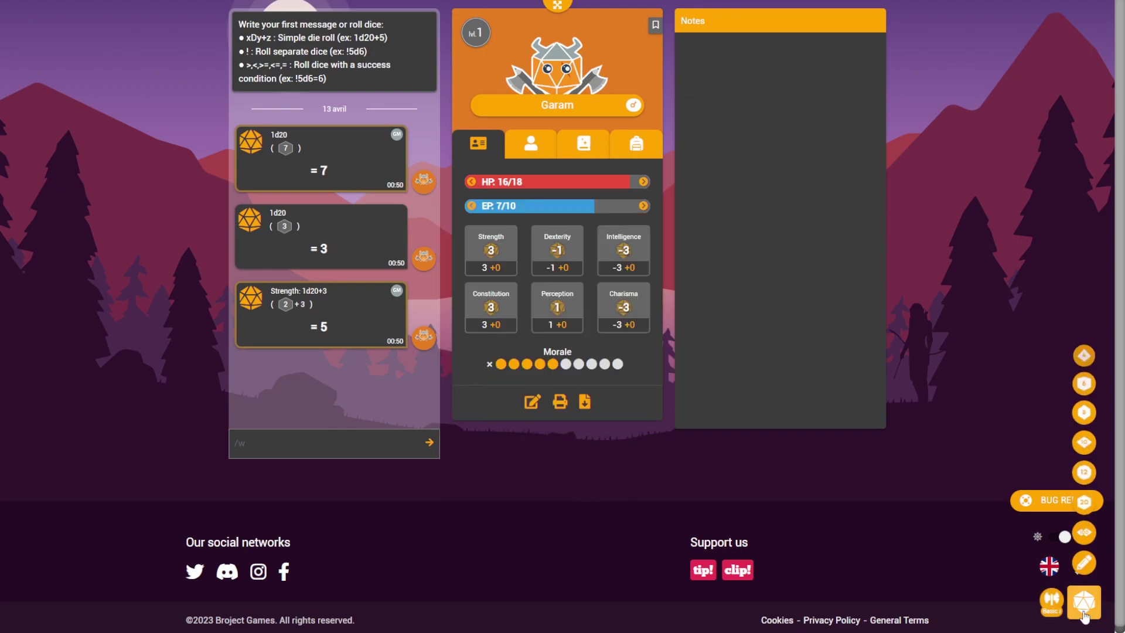
click(1086, 564)
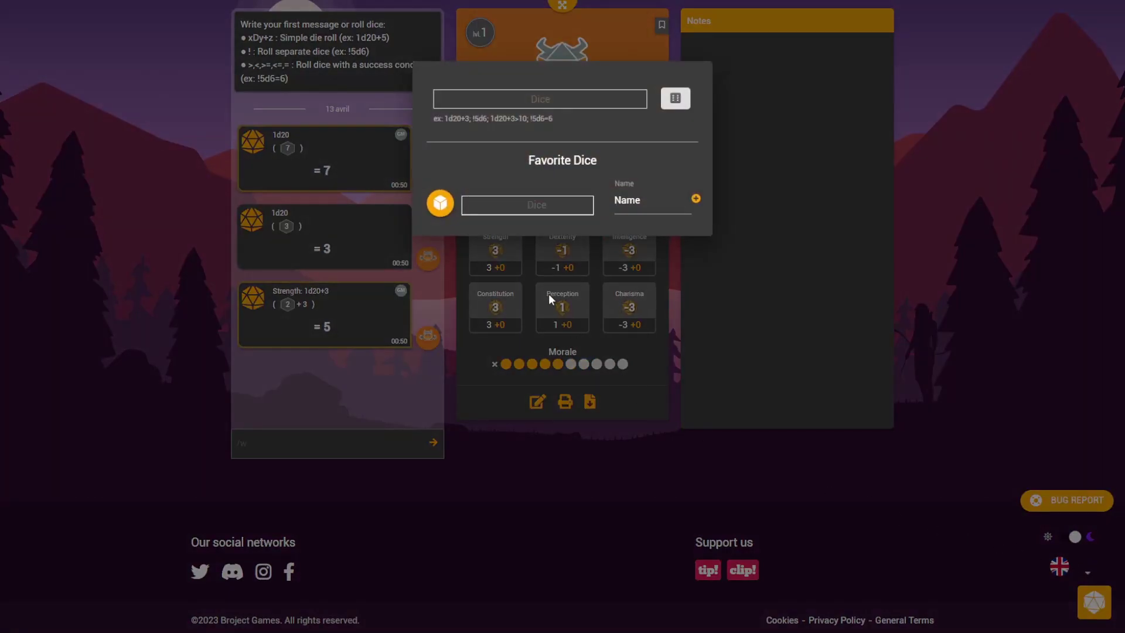
click(444, 208)
click(523, 216)
text(#st)
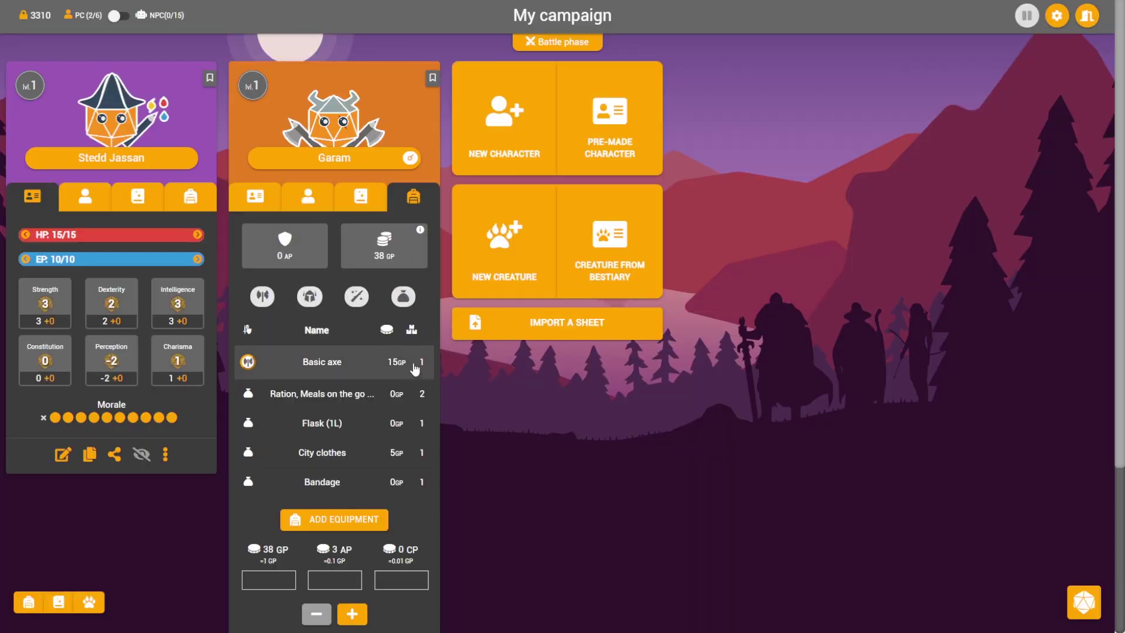
Loot Padded armor free into Garam's inventory and equip it, then open settings.
click(364, 522)
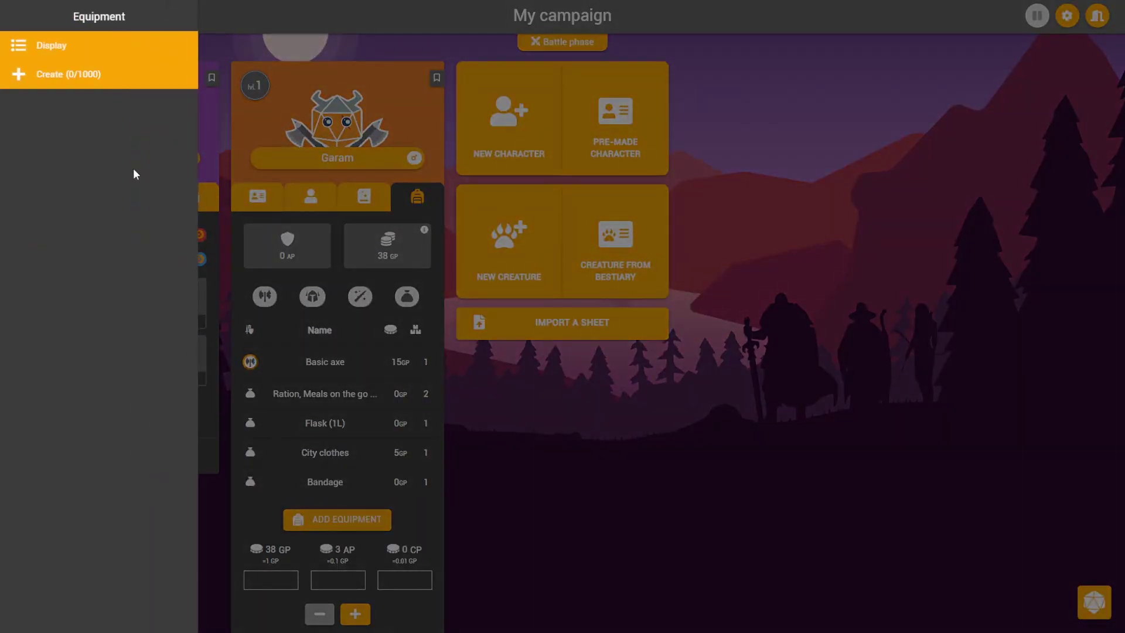
click(98, 47)
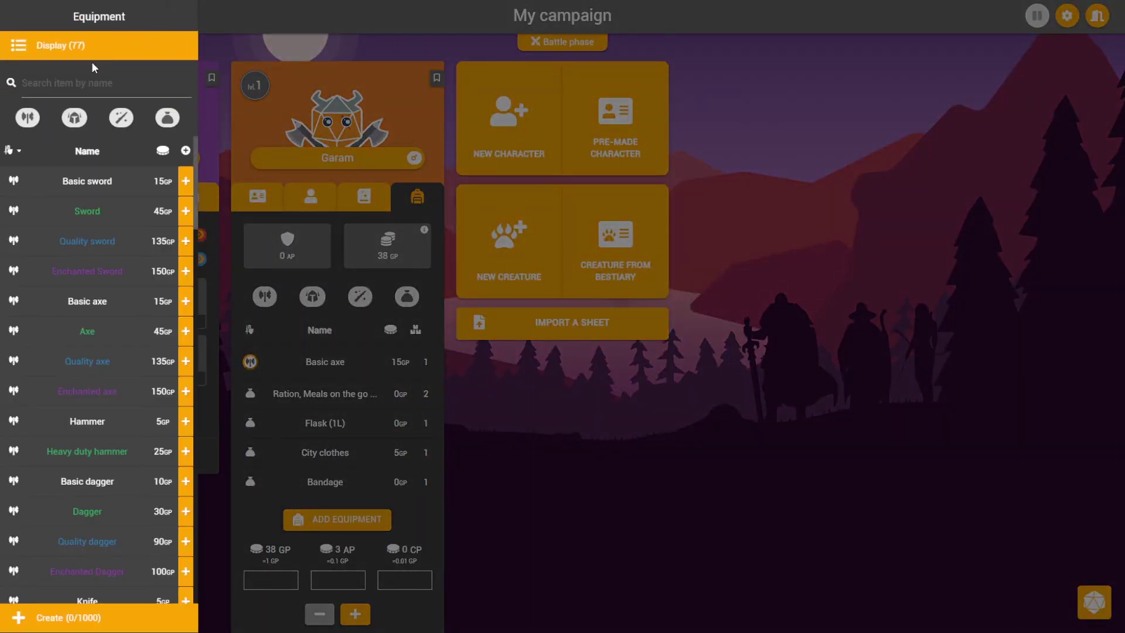
click(75, 118)
click(190, 182)
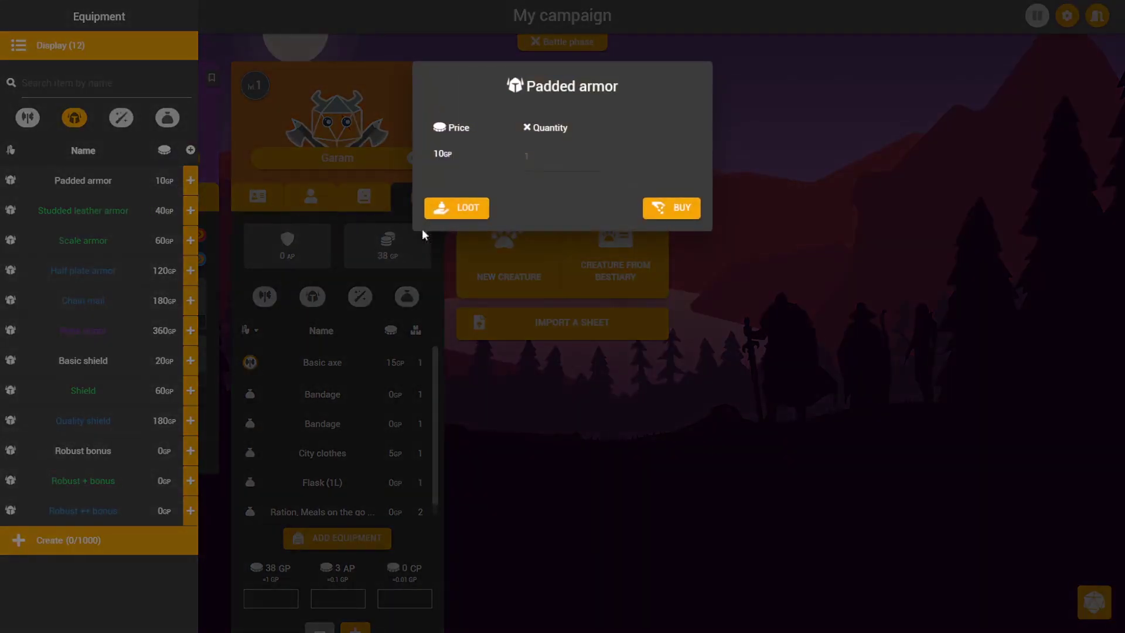
click(479, 214)
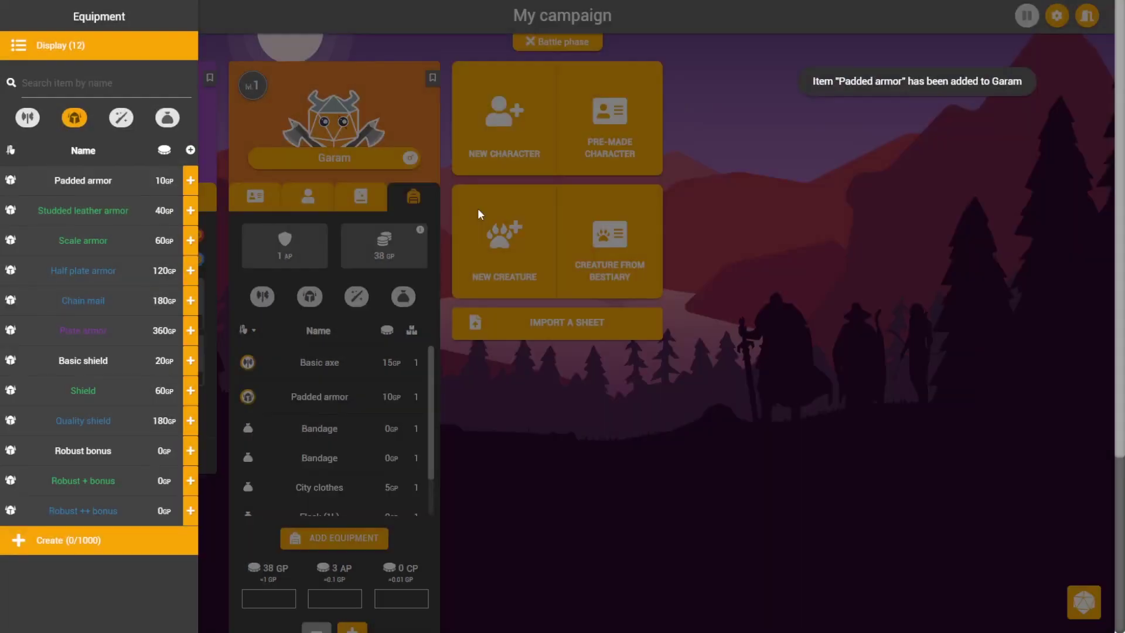
click(501, 426)
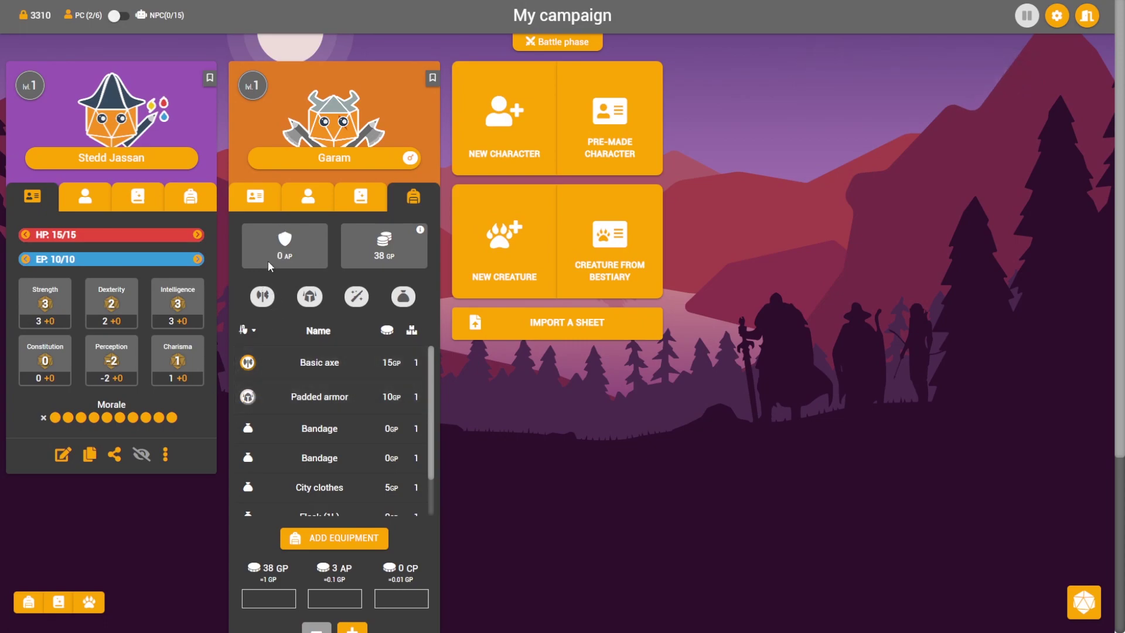
click(248, 397)
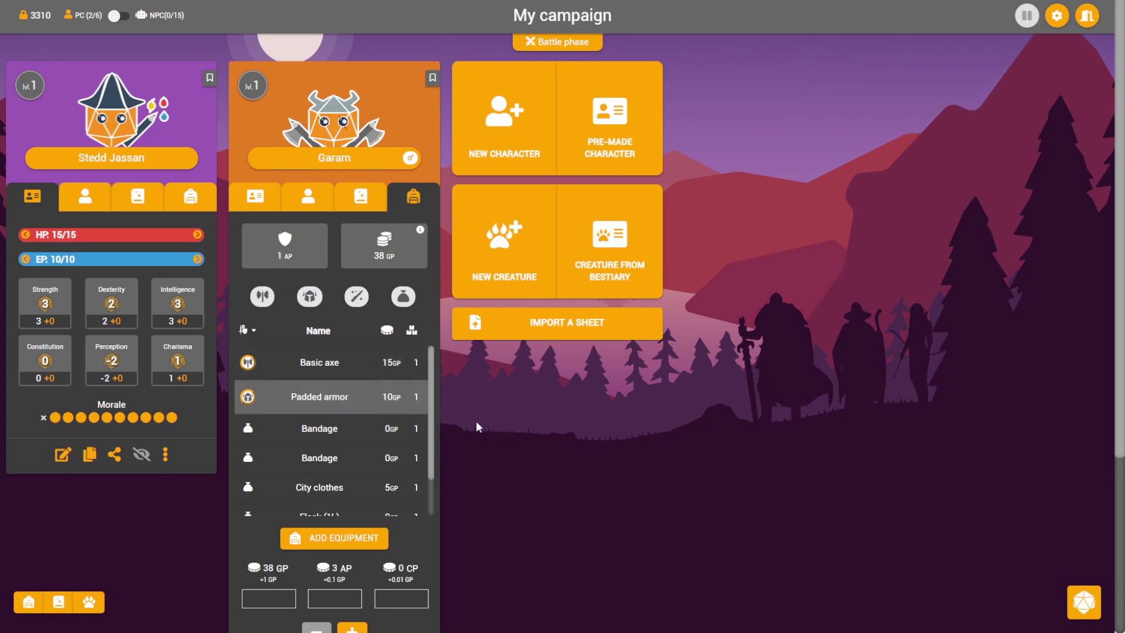
click(1058, 17)
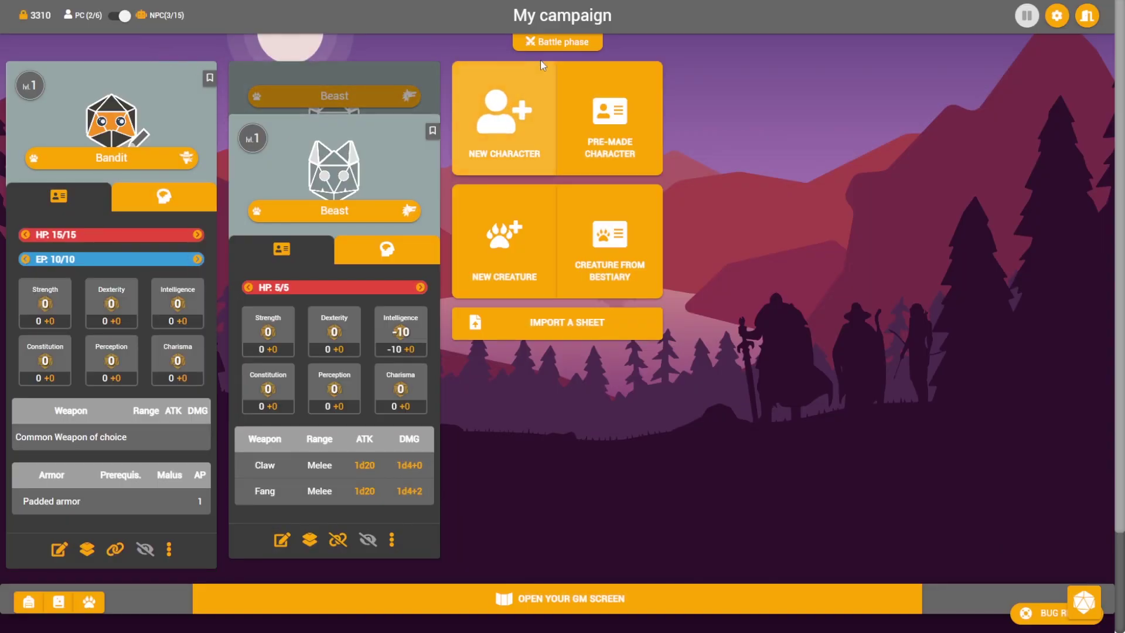
Start the battle phase and sort the turn order by initiative.
click(555, 44)
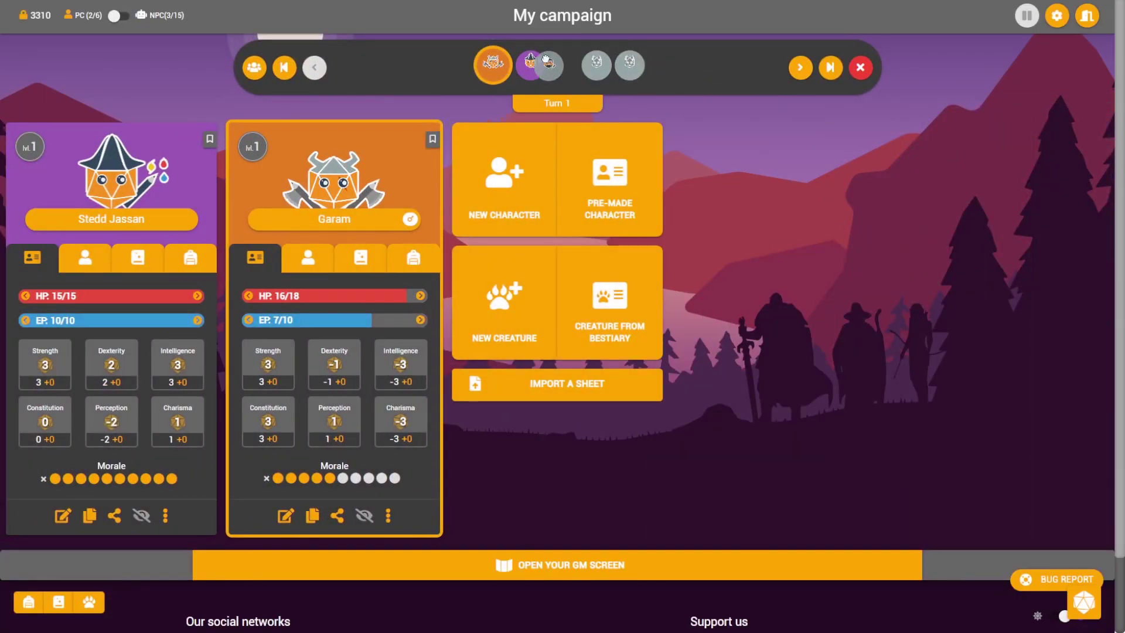
drag(563, 63, 473, 61)
drag(564, 62, 630, 62)
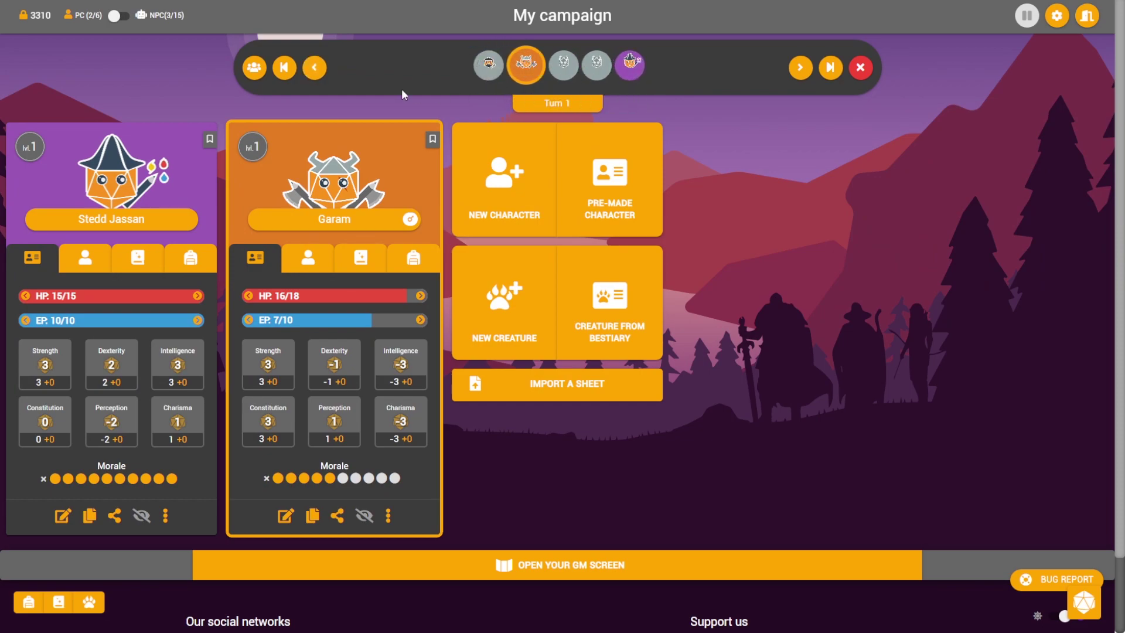
click(254, 68)
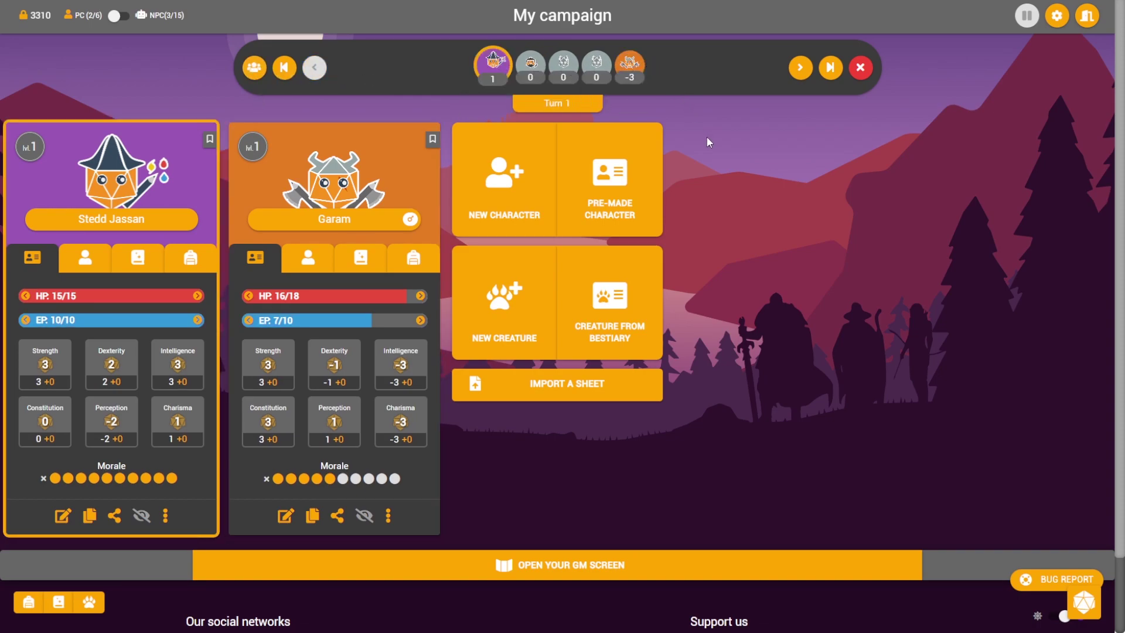
Pass each combatant's turn until Turn 2 begins with Stedd Jassan.
click(802, 68)
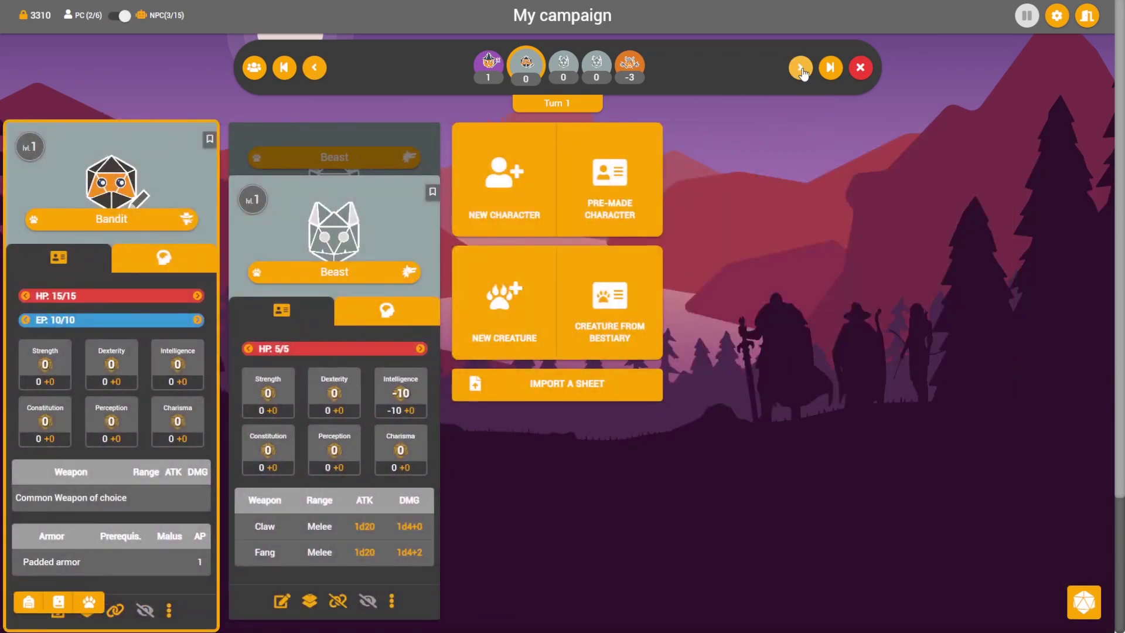
click(801, 68)
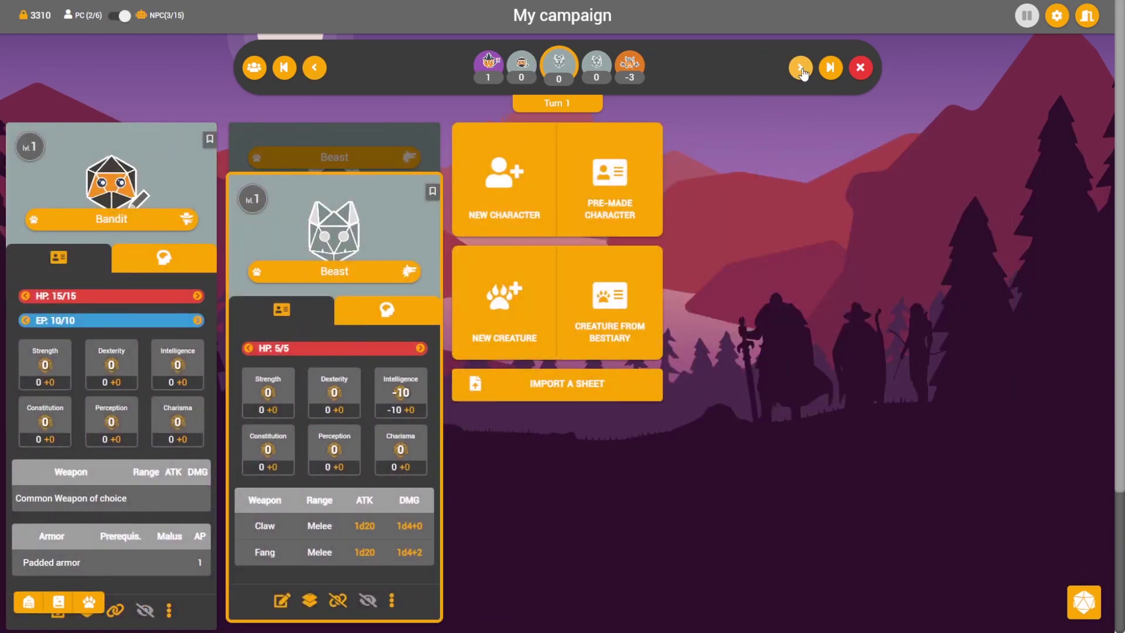
click(801, 67)
click(801, 69)
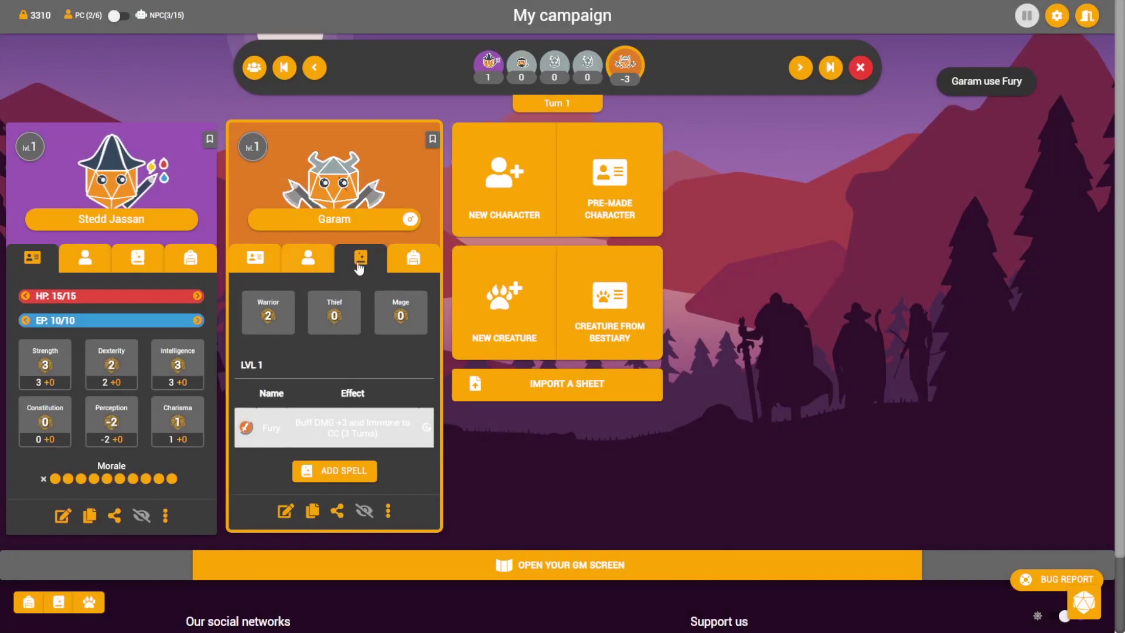
click(801, 68)
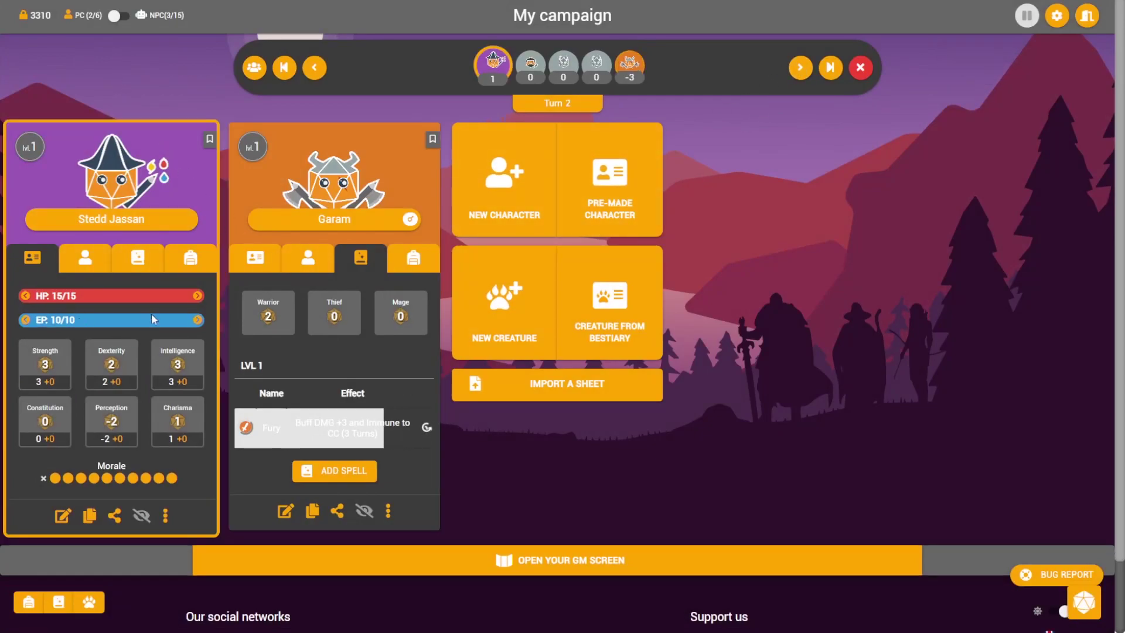
Cast Elemental spell : Fire for Stedd Jassan.
click(151, 263)
click(149, 425)
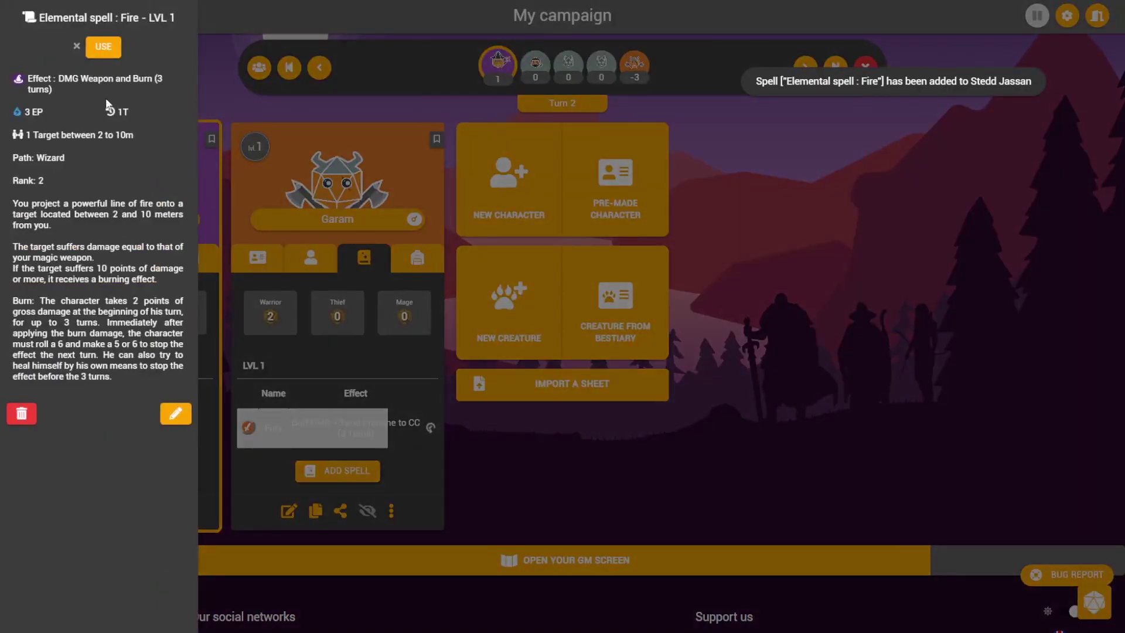
click(103, 47)
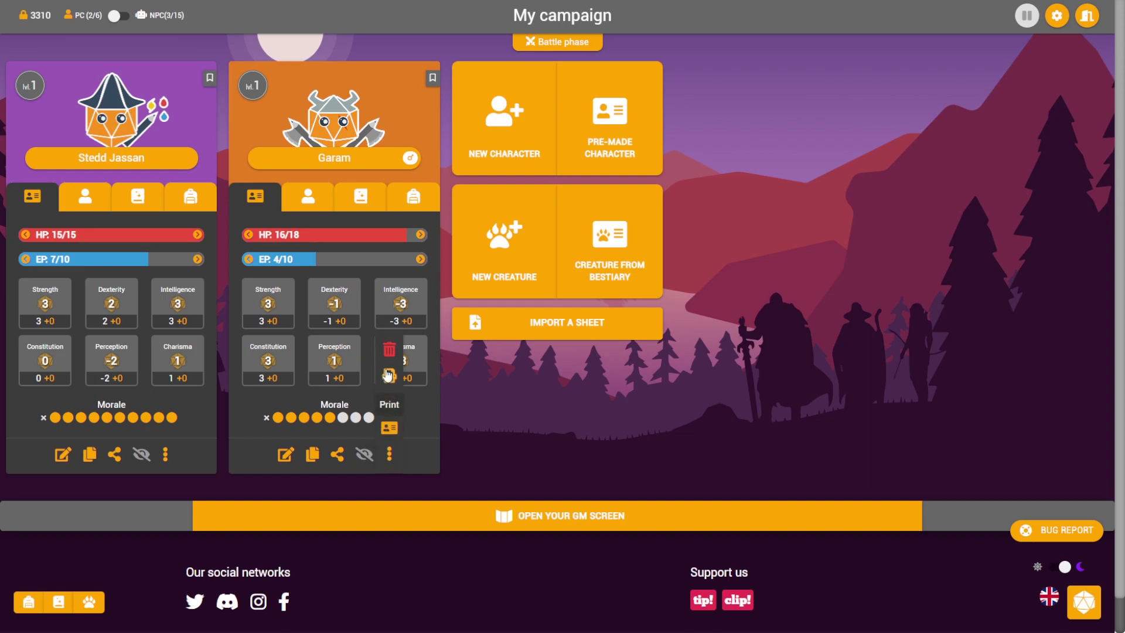
Generate a print preview of Garam's sheet with pre-filled information and scroll through it.
click(388, 373)
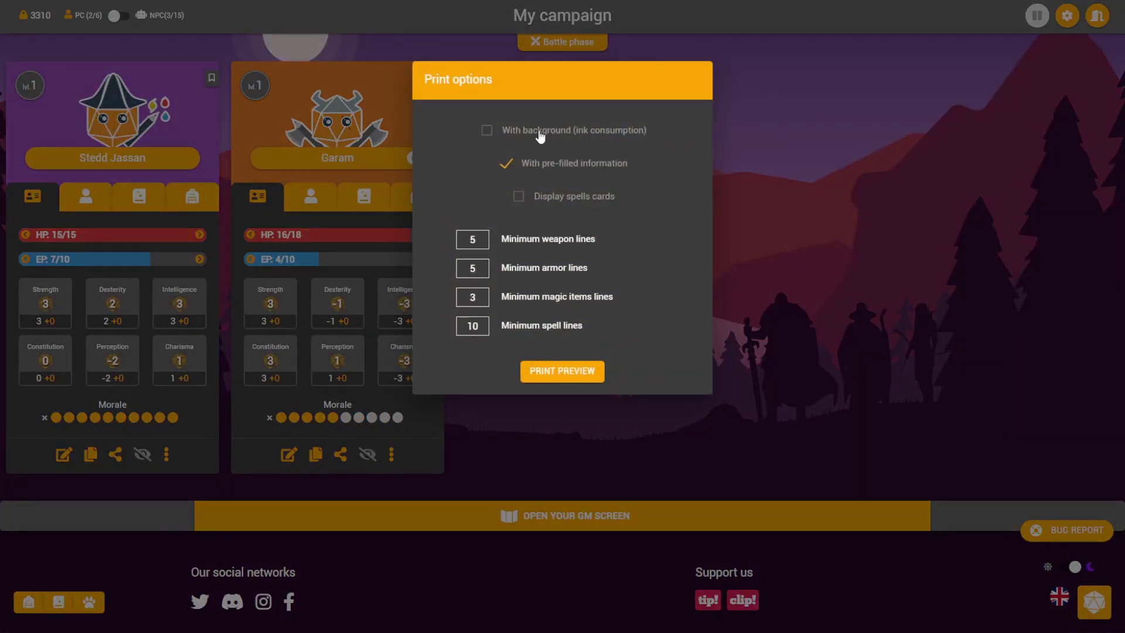
click(561, 374)
mouse_move(1122, 57)
mouse_down()
mouse_move(1121, 195)
mouse_move(551, 56)
mouse_up()
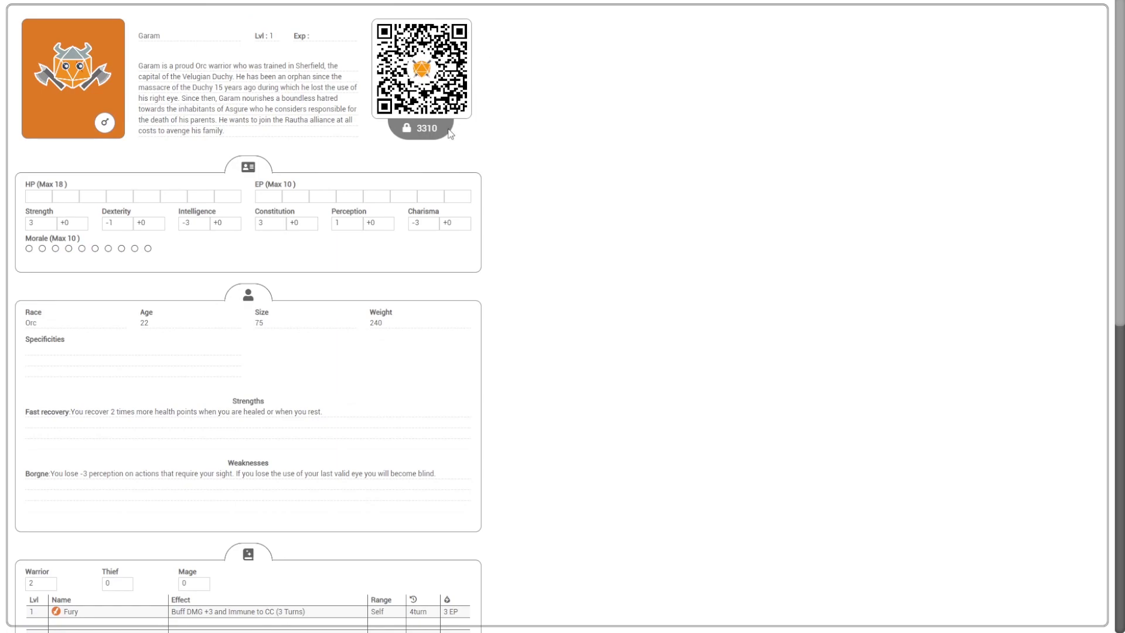
Close the print preview and switch Garam's card to its stats tab.
key(Escape)
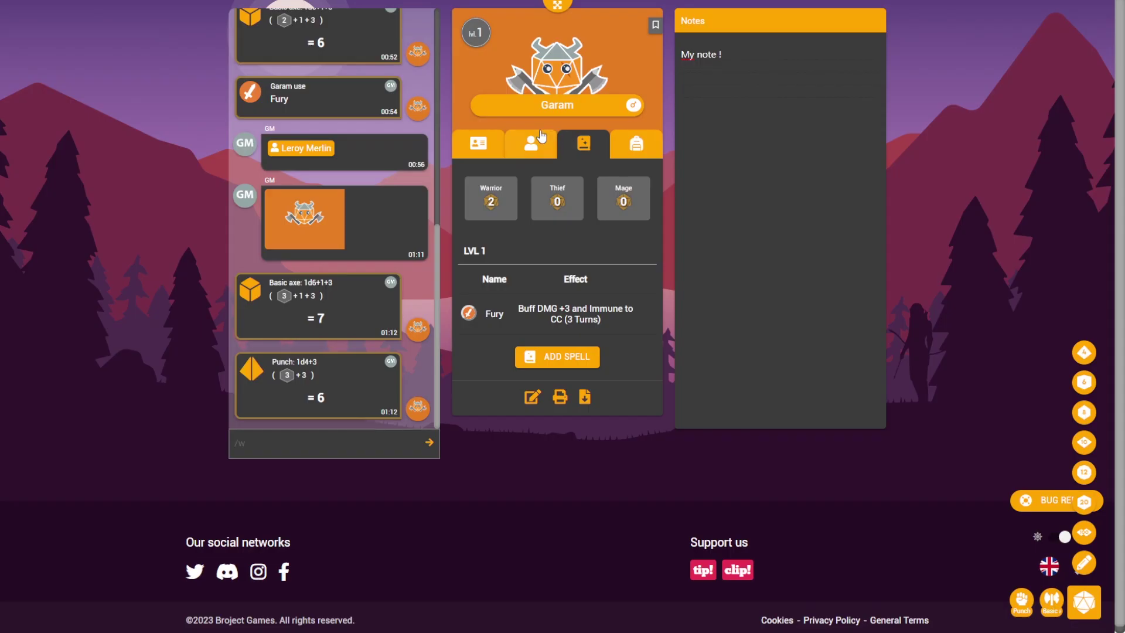
click(480, 146)
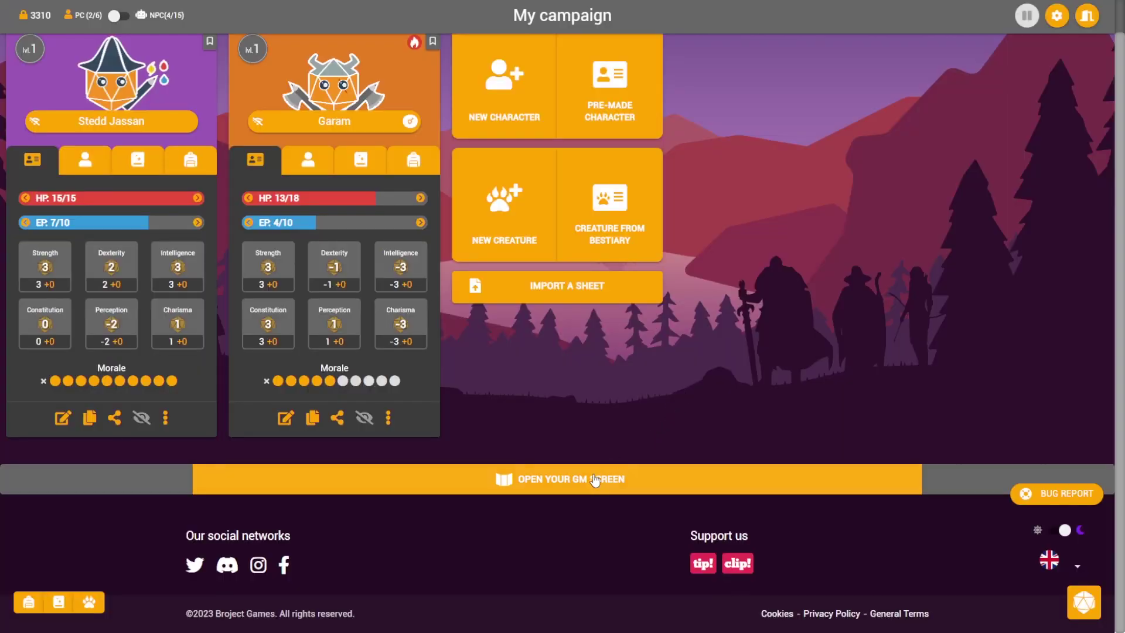
Open the GM screen and load The Academy of Adventurers scenario.
click(587, 477)
scroll(1105, 399, down, 5)
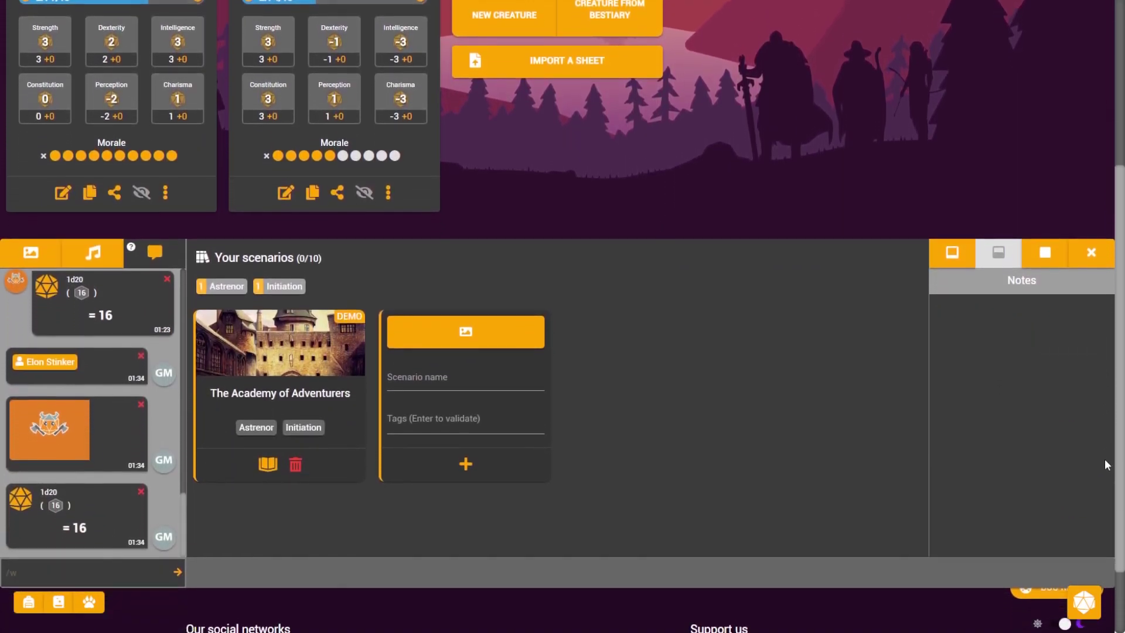
click(968, 286)
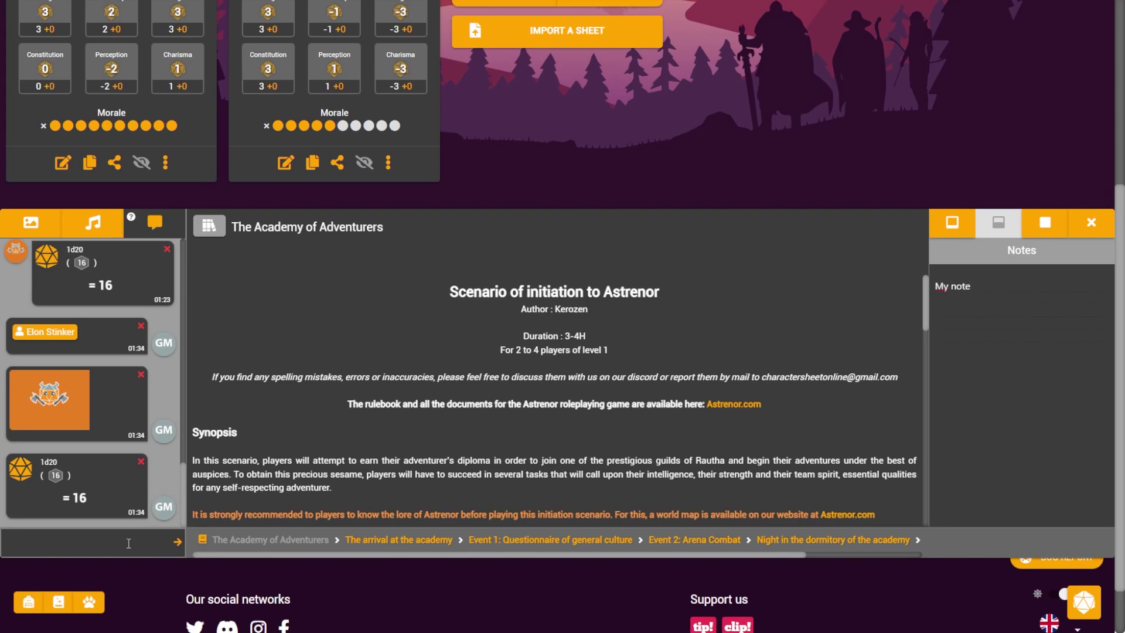
text(1d6+3)
Post a 1d6+3 roll to chat and go to The arrival at the academy chapter.
key(Return)
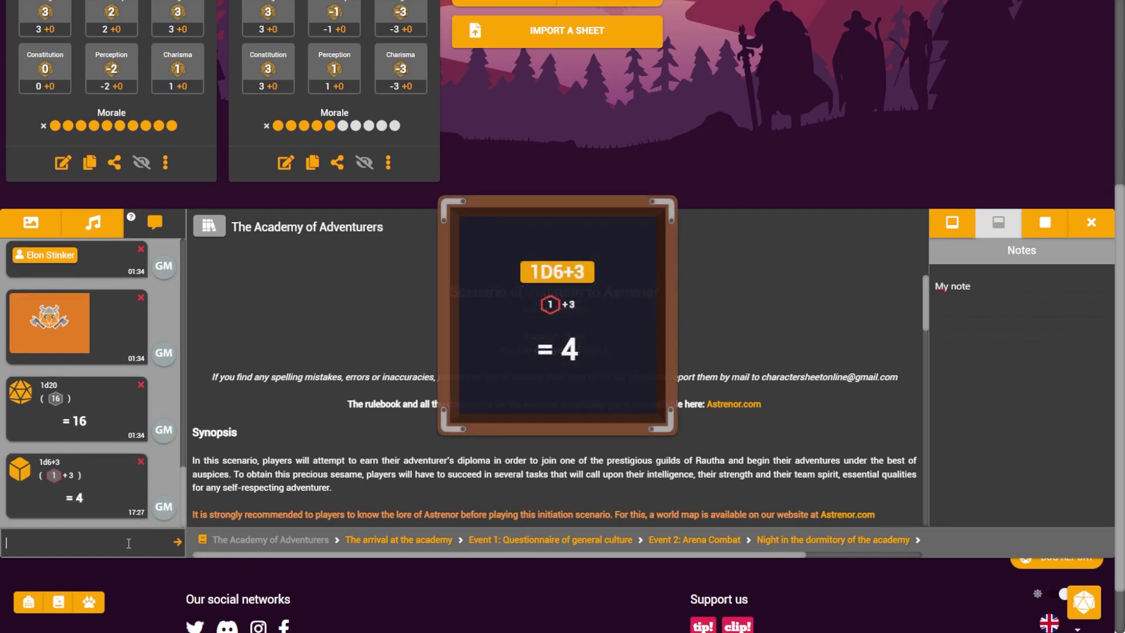
scroll(926, 297, down, 1)
drag(925, 310, 933, 480)
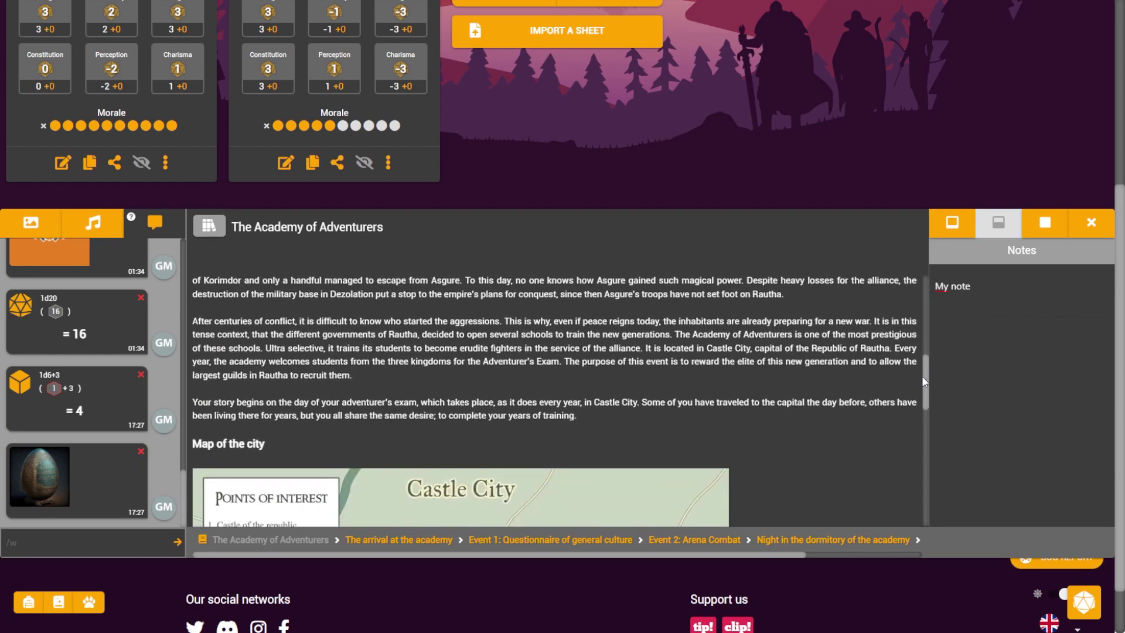
click(399, 540)
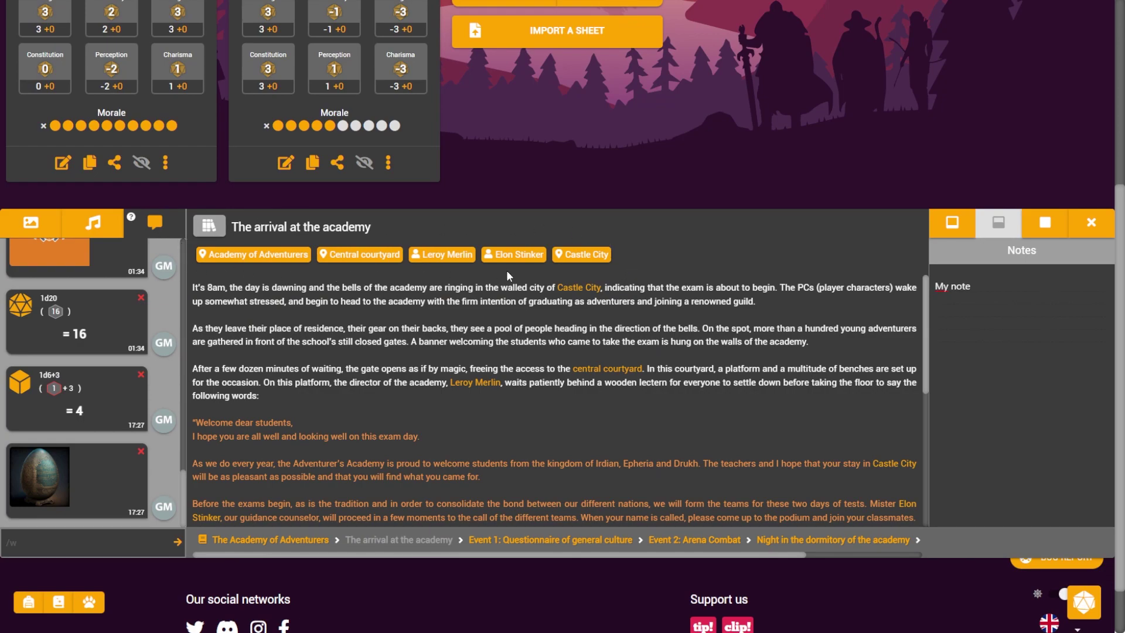
View the Castle City location map, then close it.
click(589, 287)
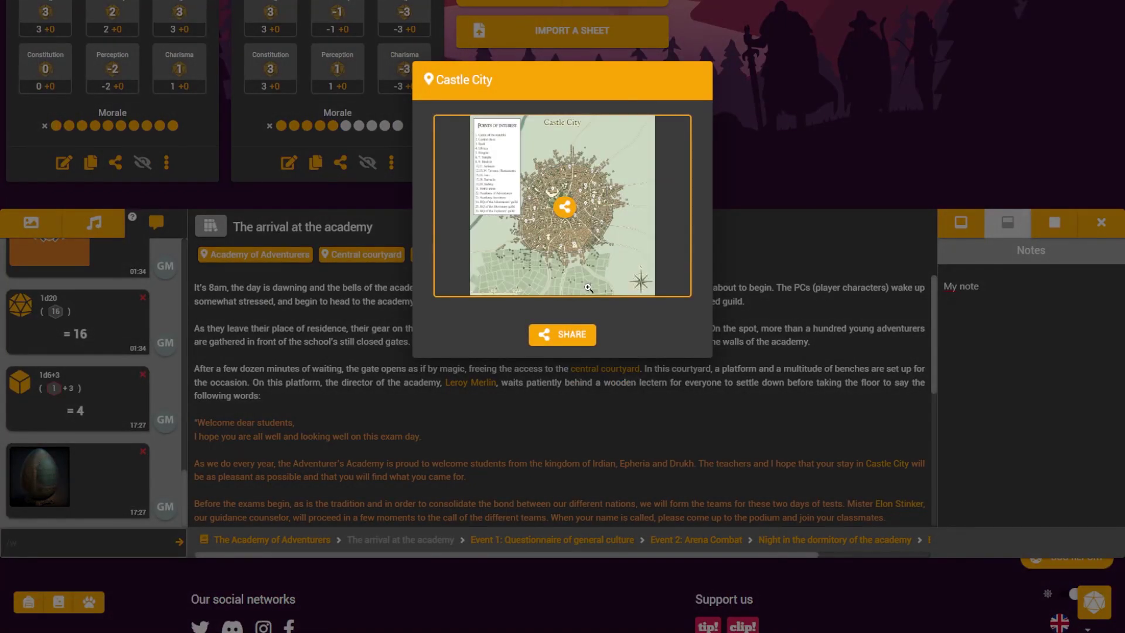
click(777, 333)
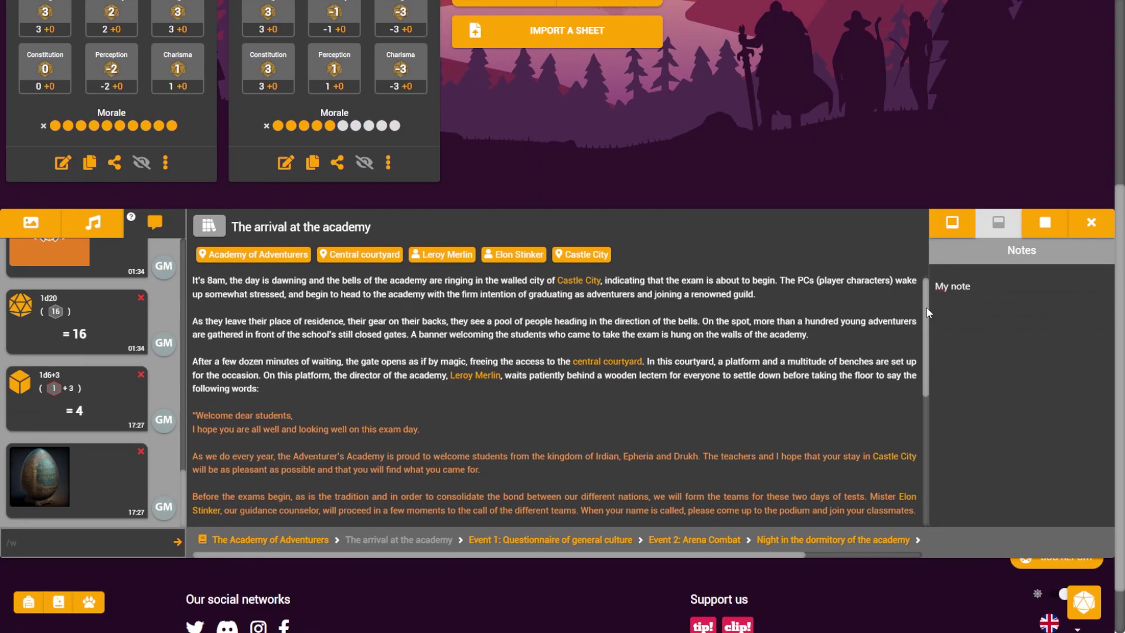
drag(924, 312, 927, 415)
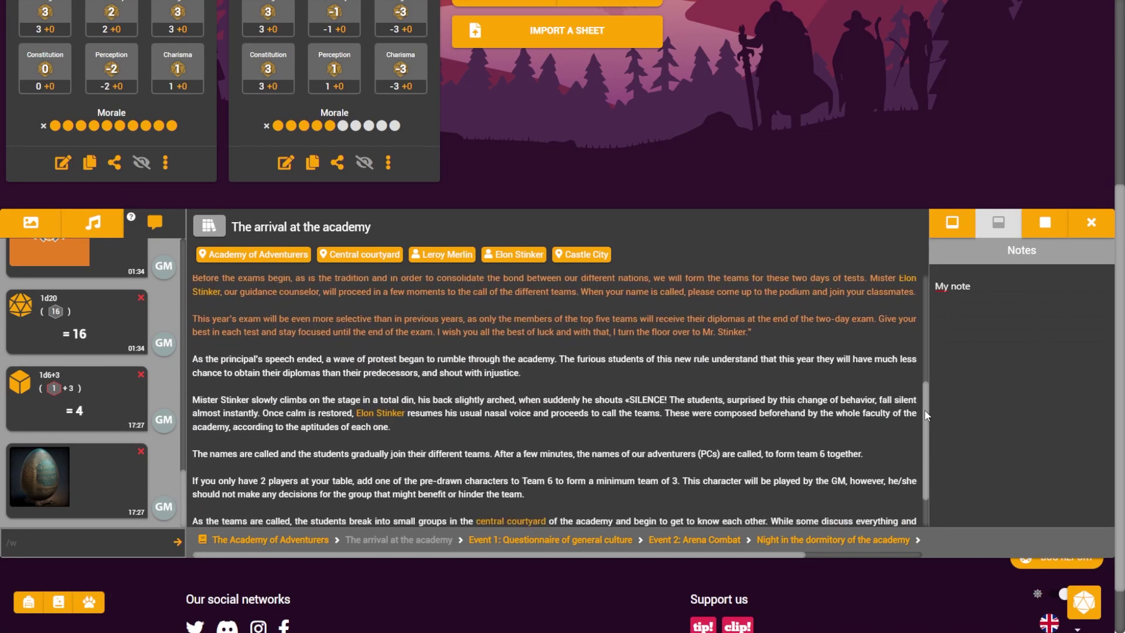
Share the Elon Stinker character card with all players.
click(381, 415)
click(579, 410)
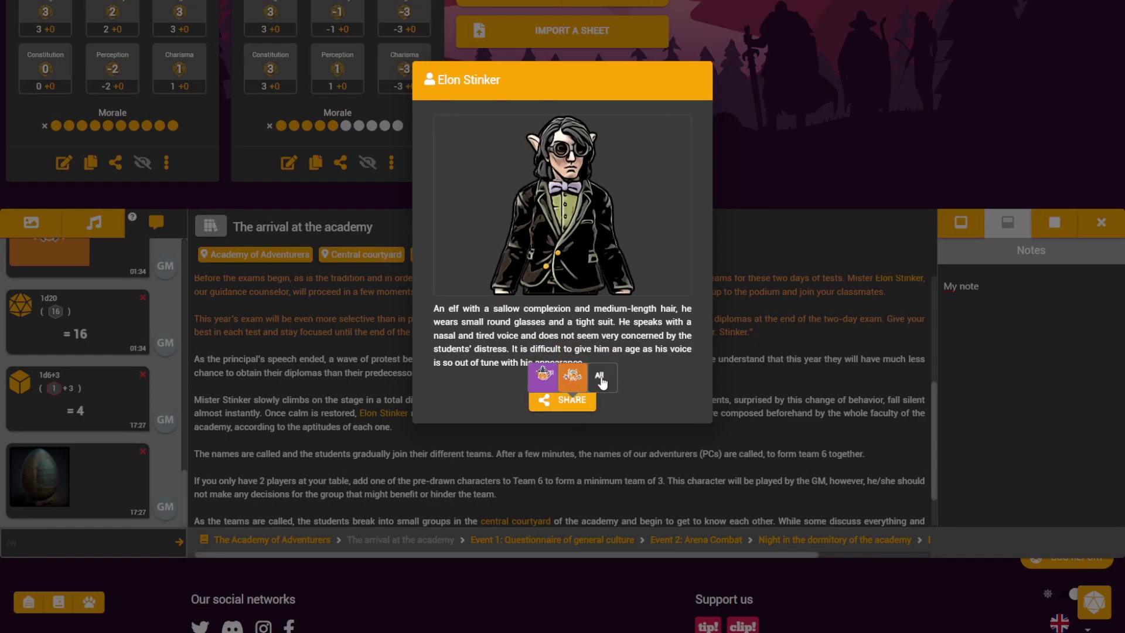
click(600, 375)
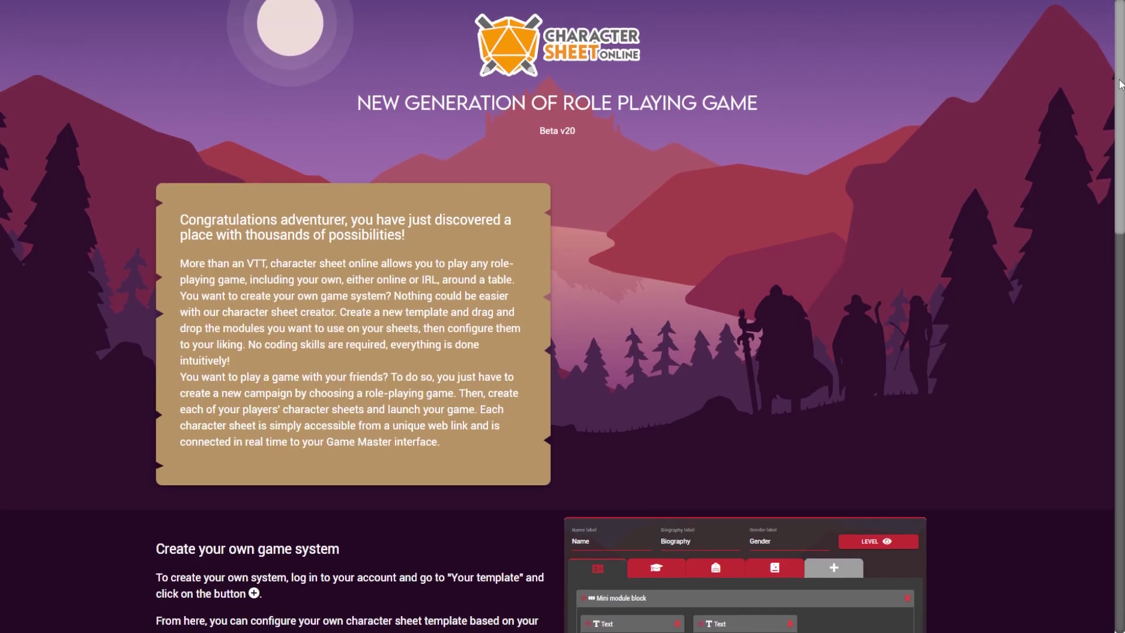
drag(1120, 84, 1121, 458)
Open the Discover our virtual tabletop overview page from the homepage.
click(806, 361)
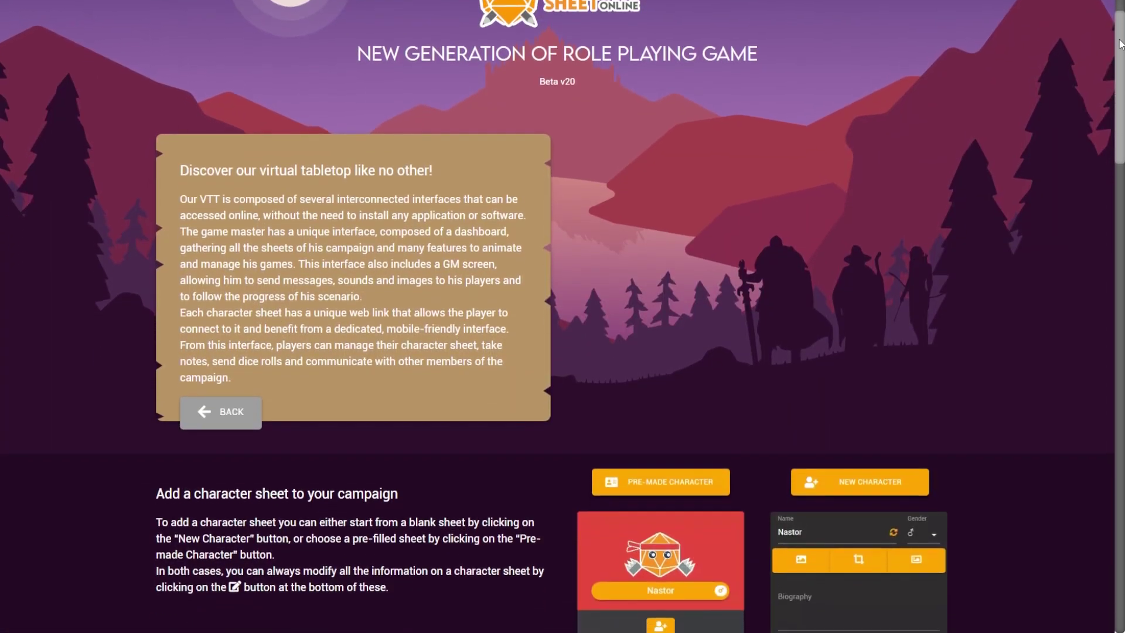